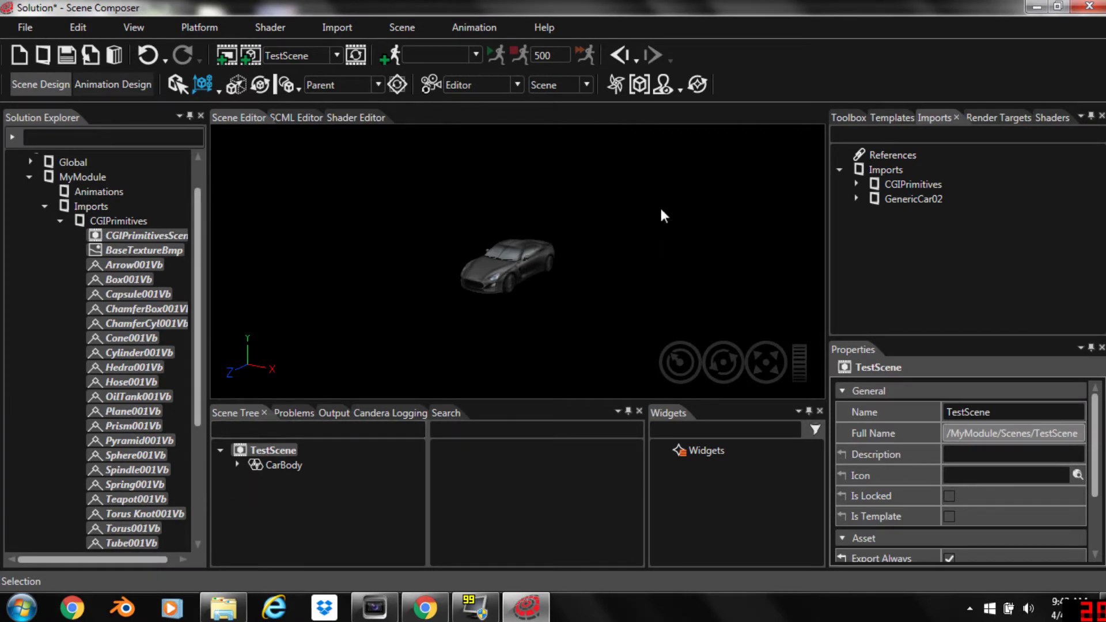
- Add a Camera node under TestScene from the Toolbox
middle_click_drag(605, 318, 582, 225)
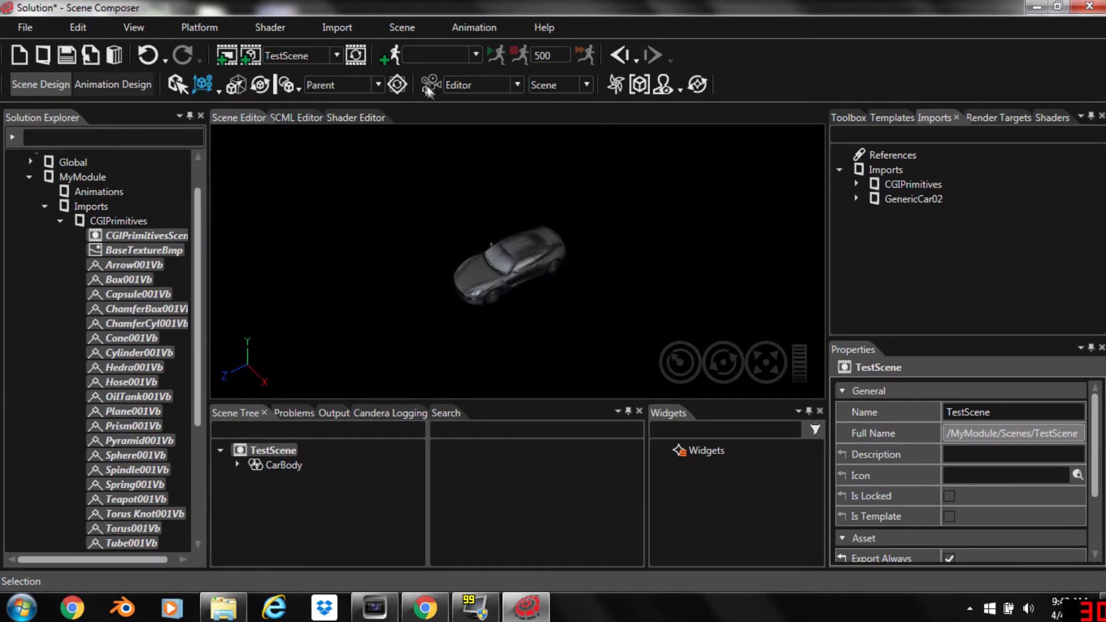
left_click(519, 86)
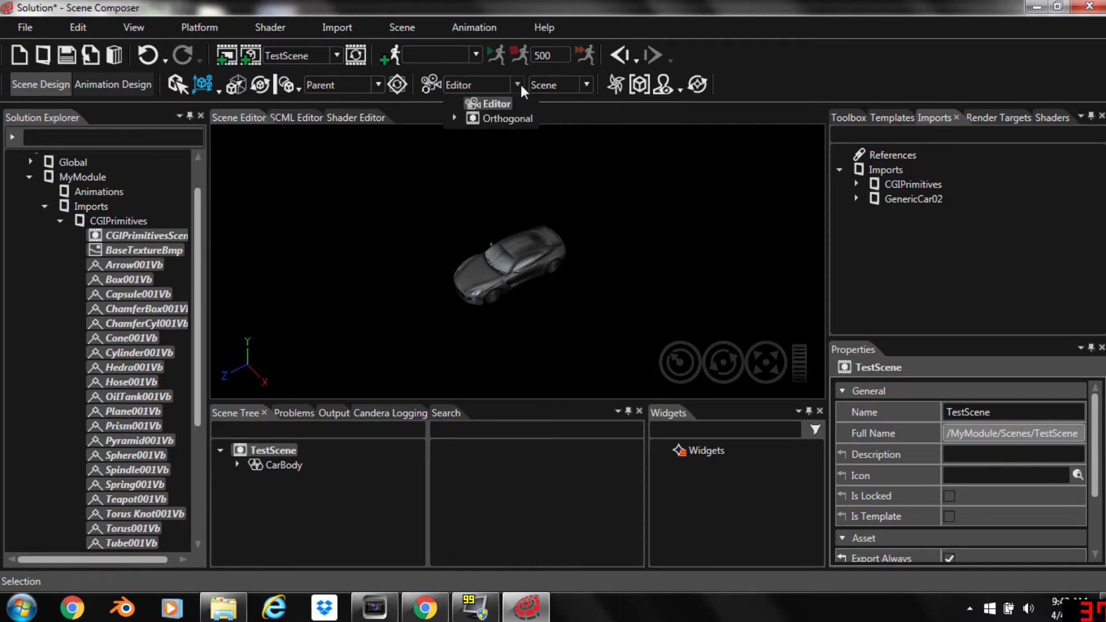
left_click(521, 85)
middle_click_drag(573, 336, 563, 319)
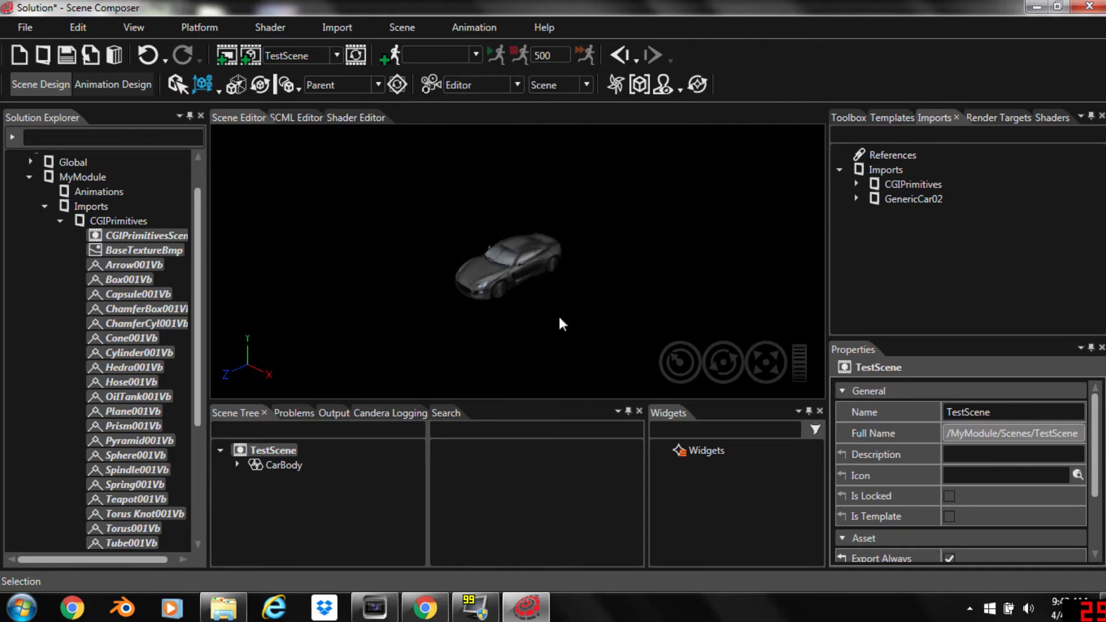
left_click(849, 119)
left_click_drag(903, 186, 272, 448)
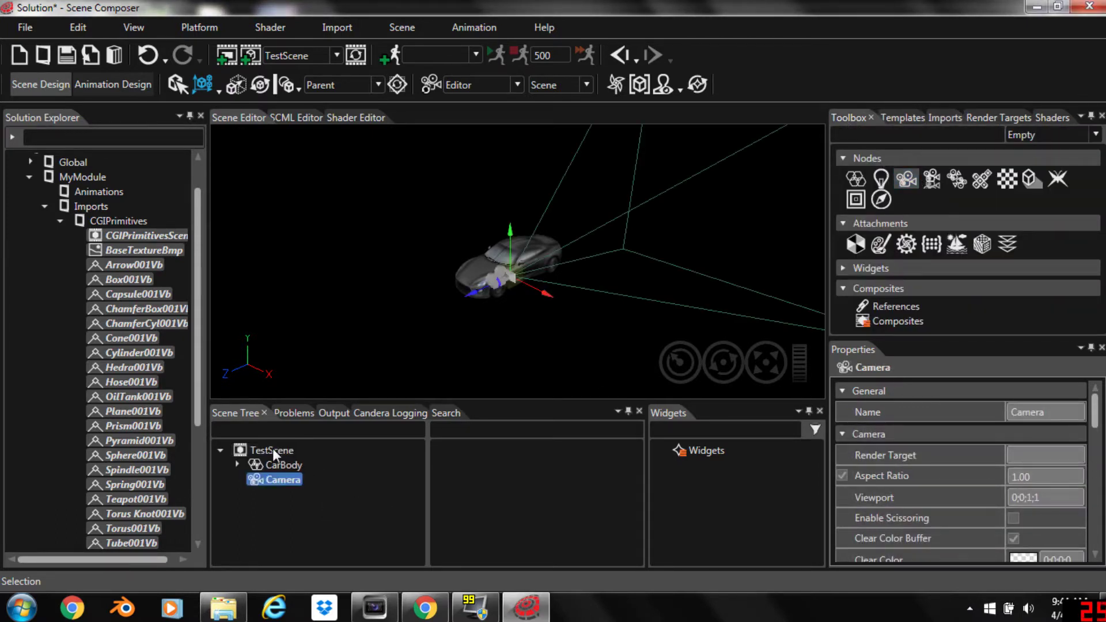
- Move the camera away from the car along Z and X, then turn it toward the car
left_click_drag(458, 304, 420, 315)
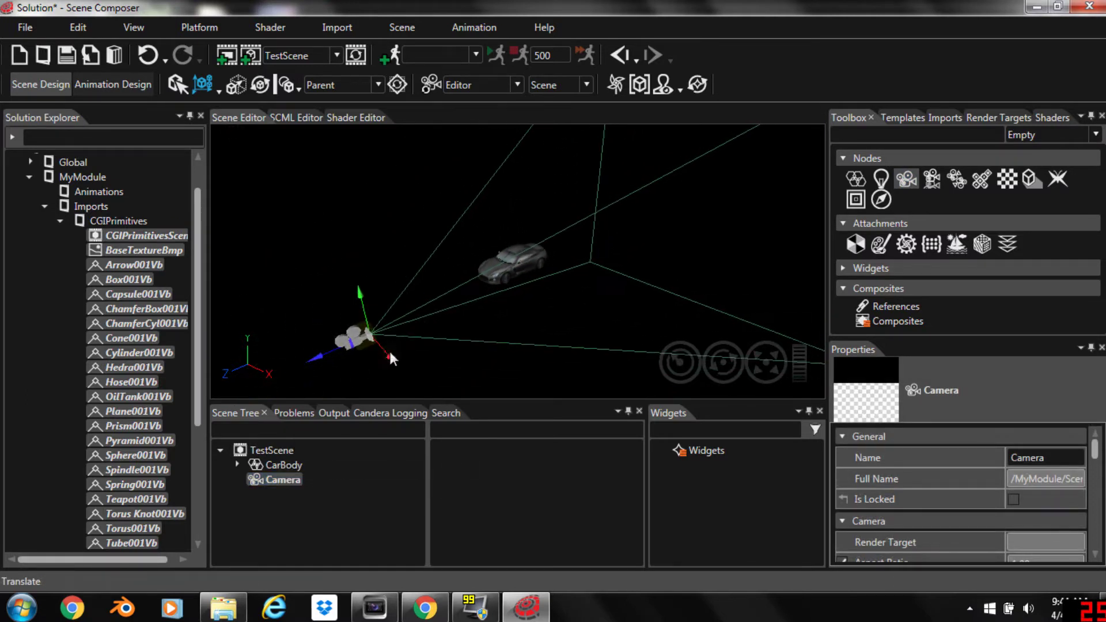
left_click_drag(387, 354, 501, 382)
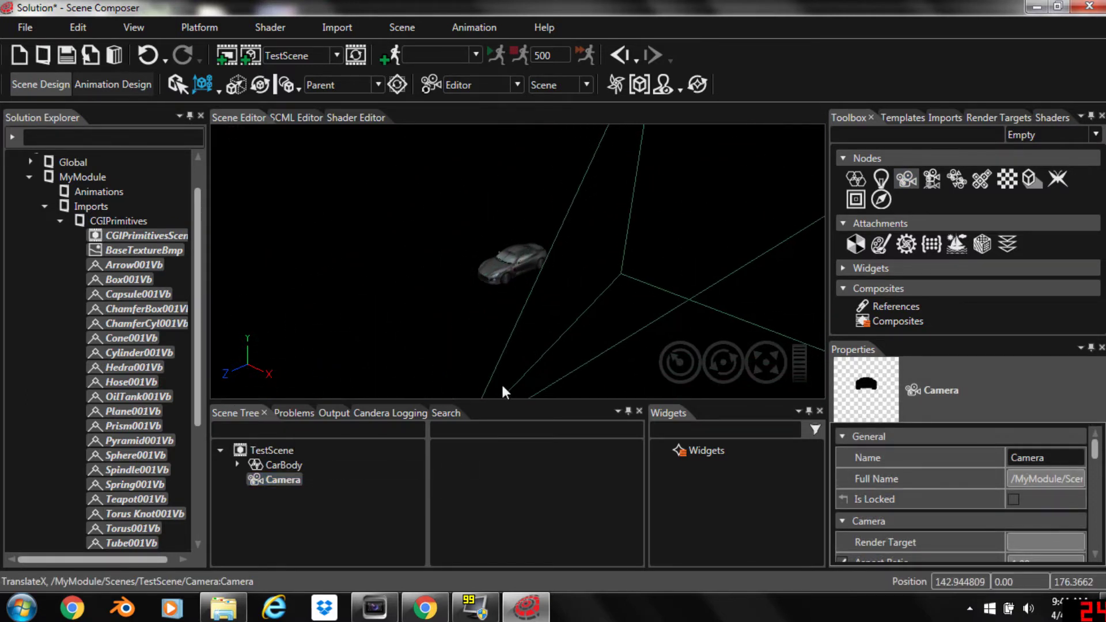
middle_click_drag(354, 306, 404, 233)
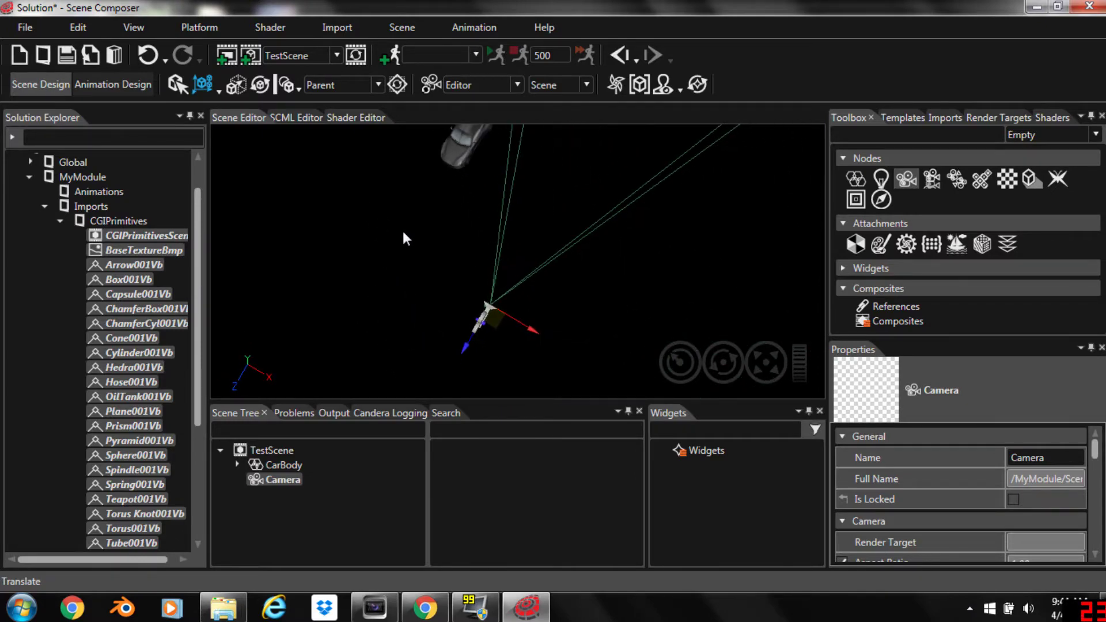
key("e")
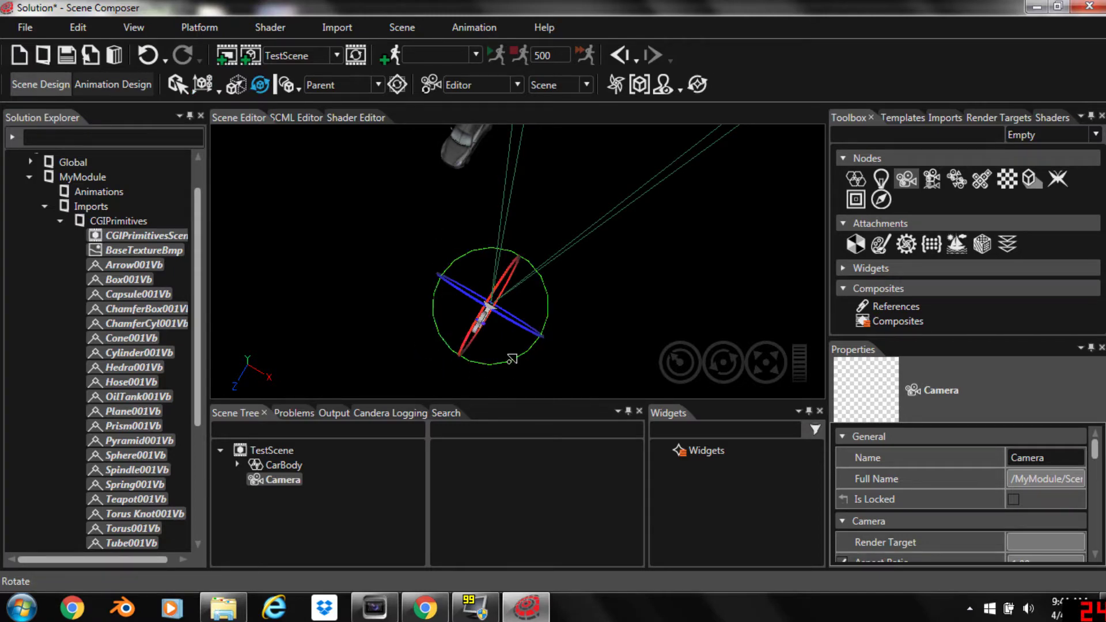
left_click_drag(511, 358, 538, 347)
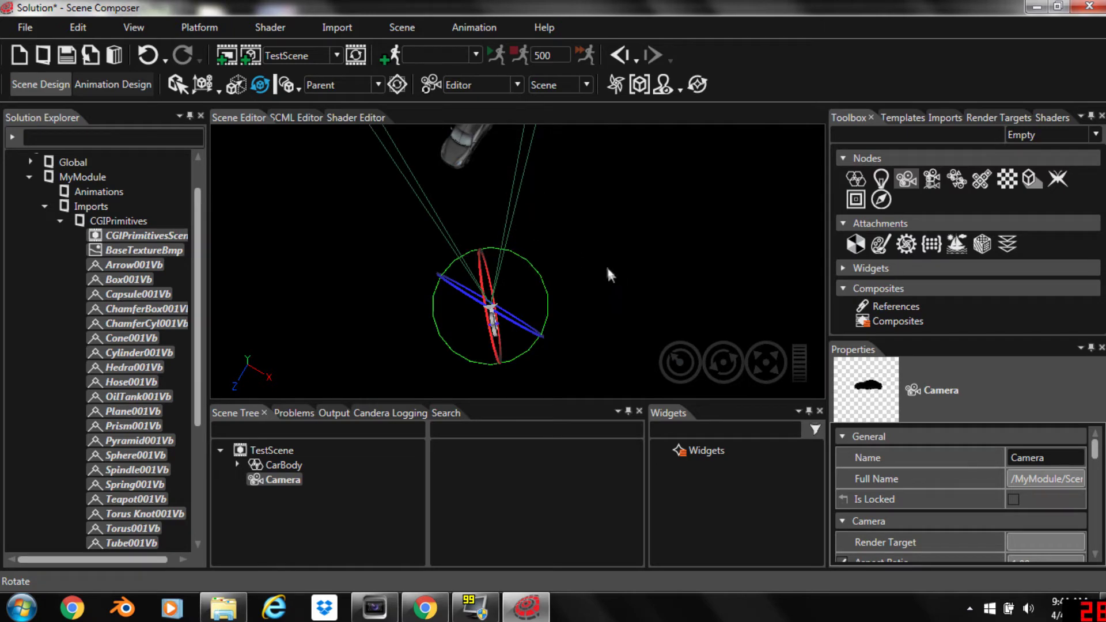
- Raise the camera along Y and tilt it around X to aim at the car
middle_click_drag(610, 275, 649, 230)
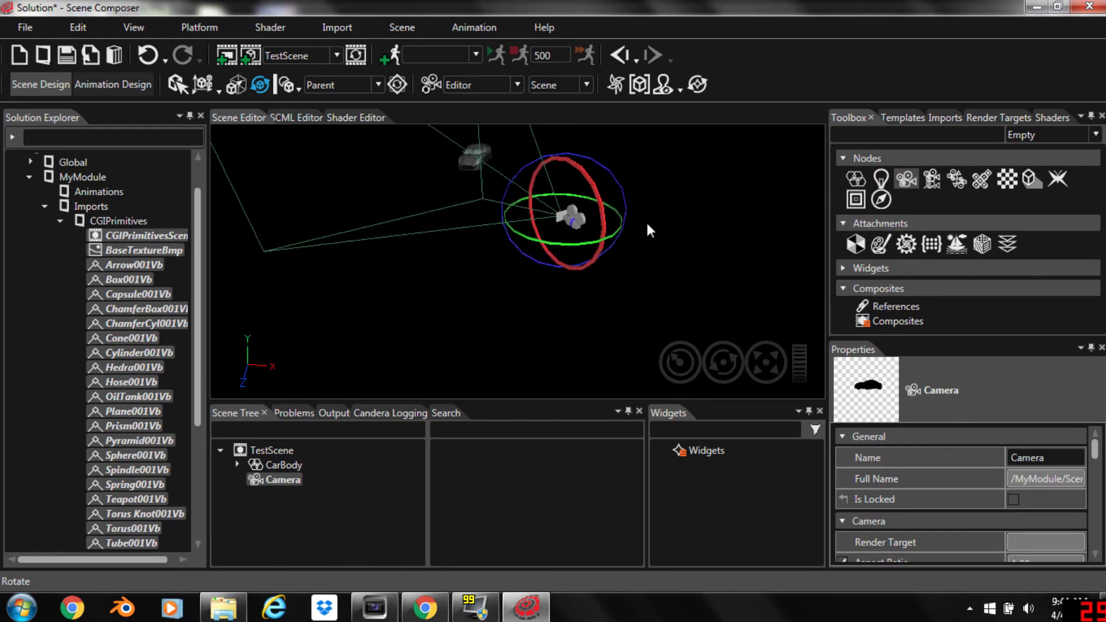
key("w")
left_click_drag(580, 170, 574, 132)
middle_click_drag(570, 301, 579, 340)
key("e")
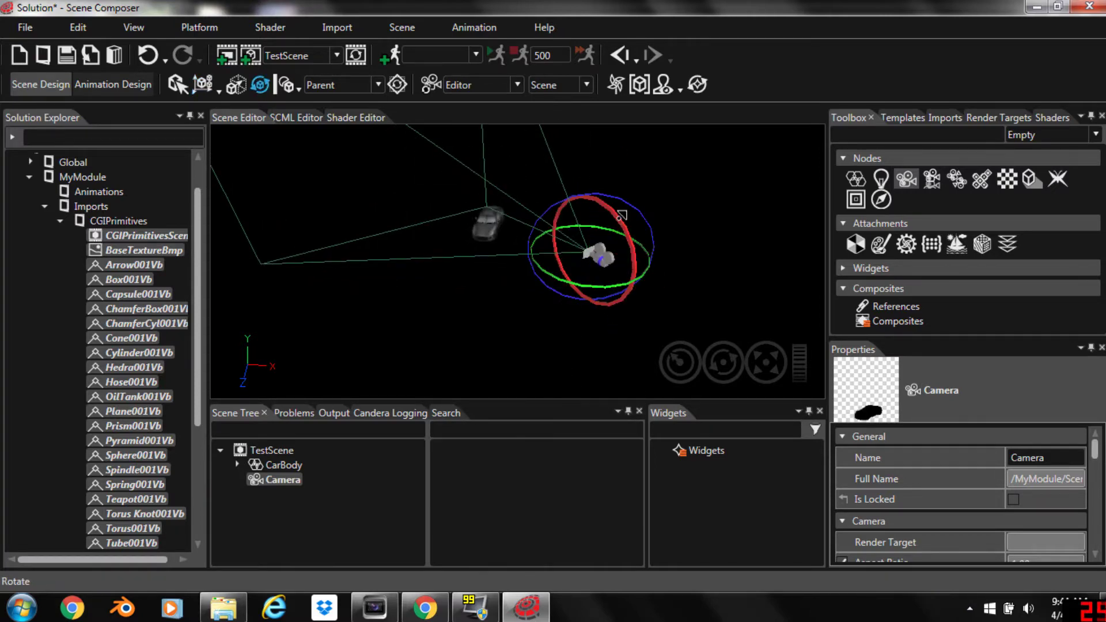
left_click_drag(621, 222, 521, 291)
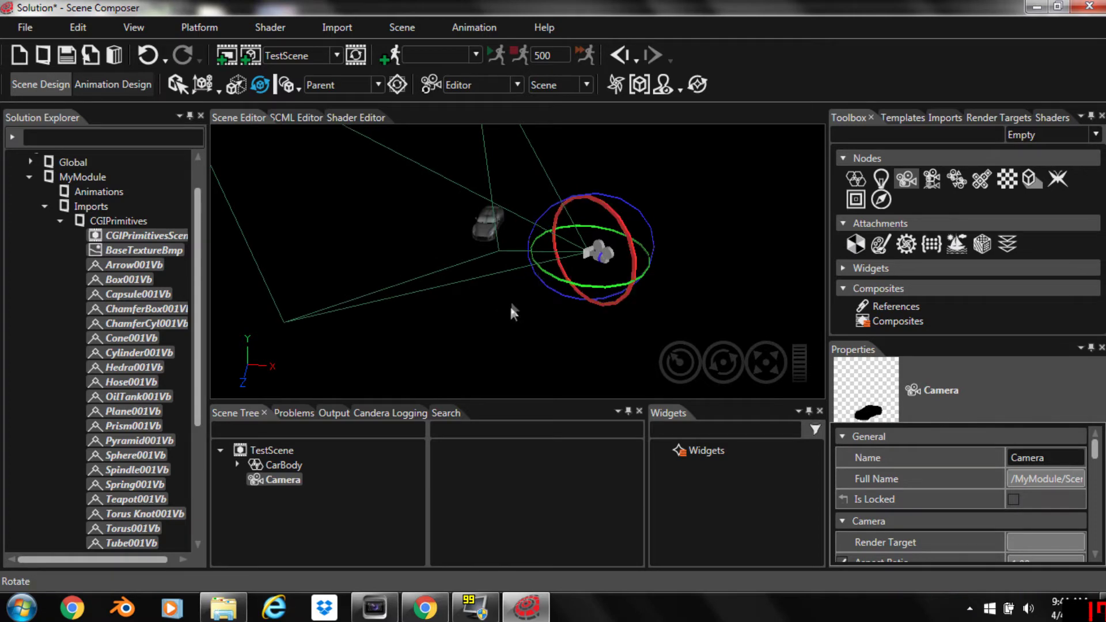
middle_click_drag(509, 304, 531, 301)
- Switch the viewport to render through TestScene > Camera
left_click(517, 85)
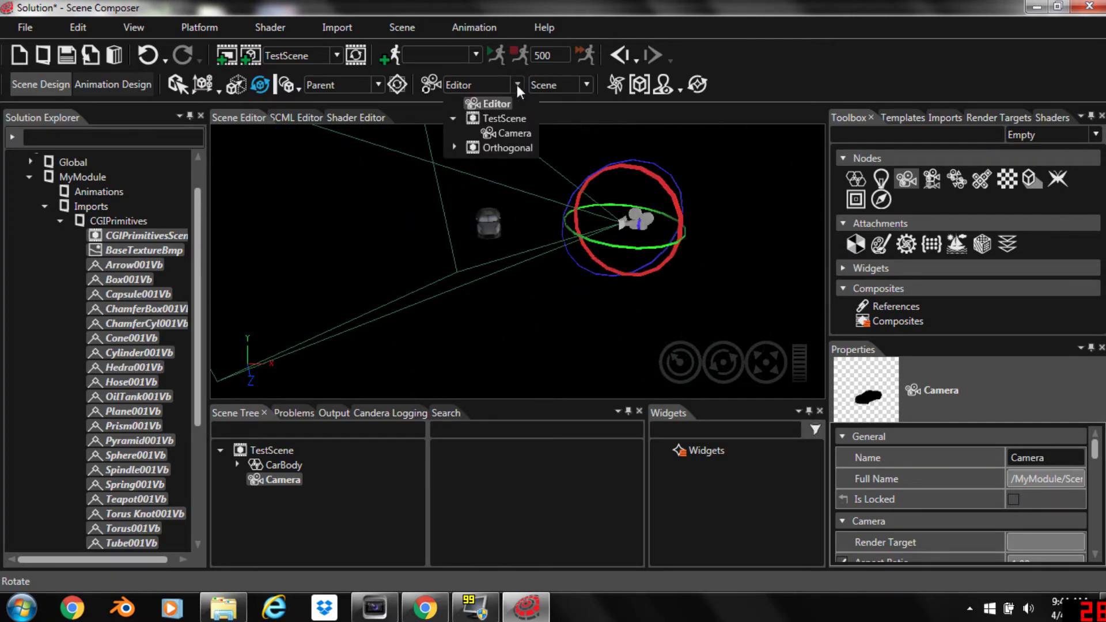
left_click(509, 133)
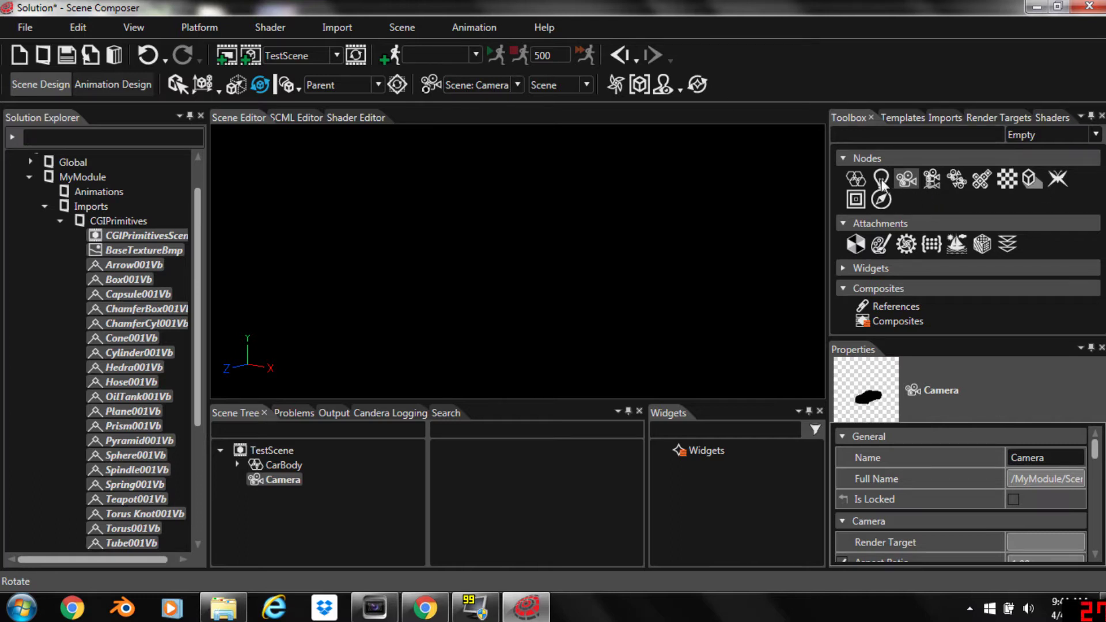
- Add a Light node to TestScene and move it up along Y and sideways along X
left_click_drag(882, 178, 271, 509)
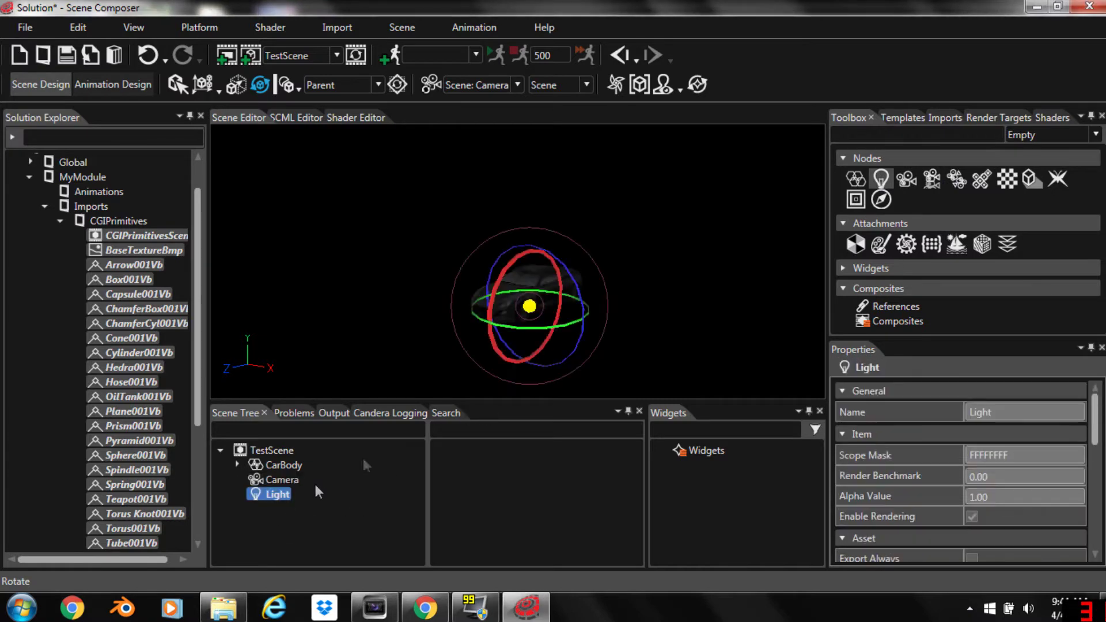
key("w")
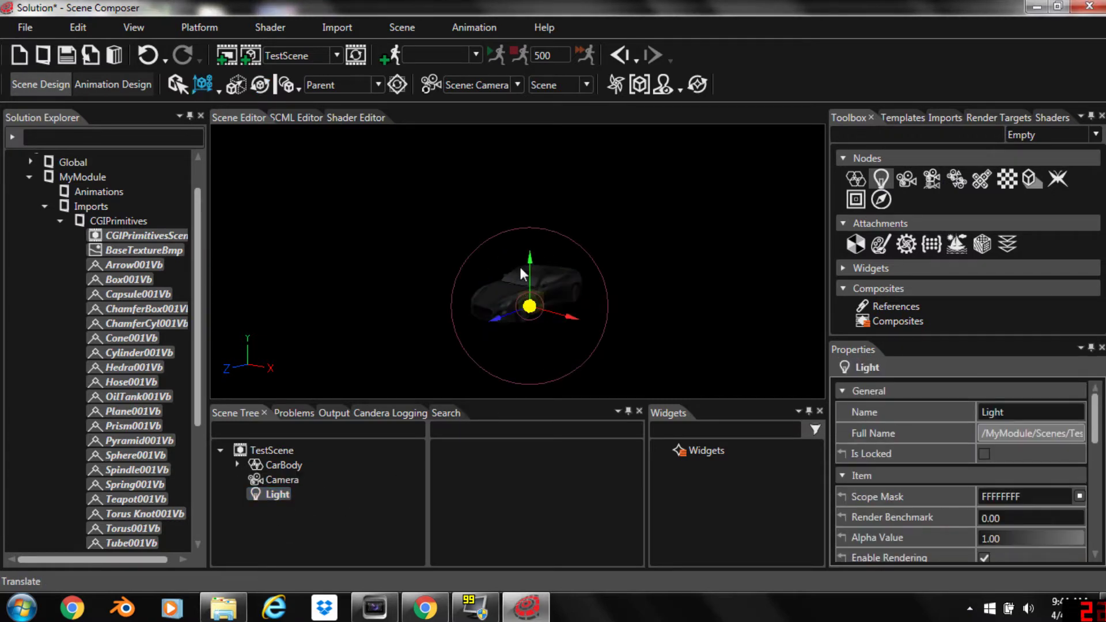
left_click_drag(530, 262, 528, 145)
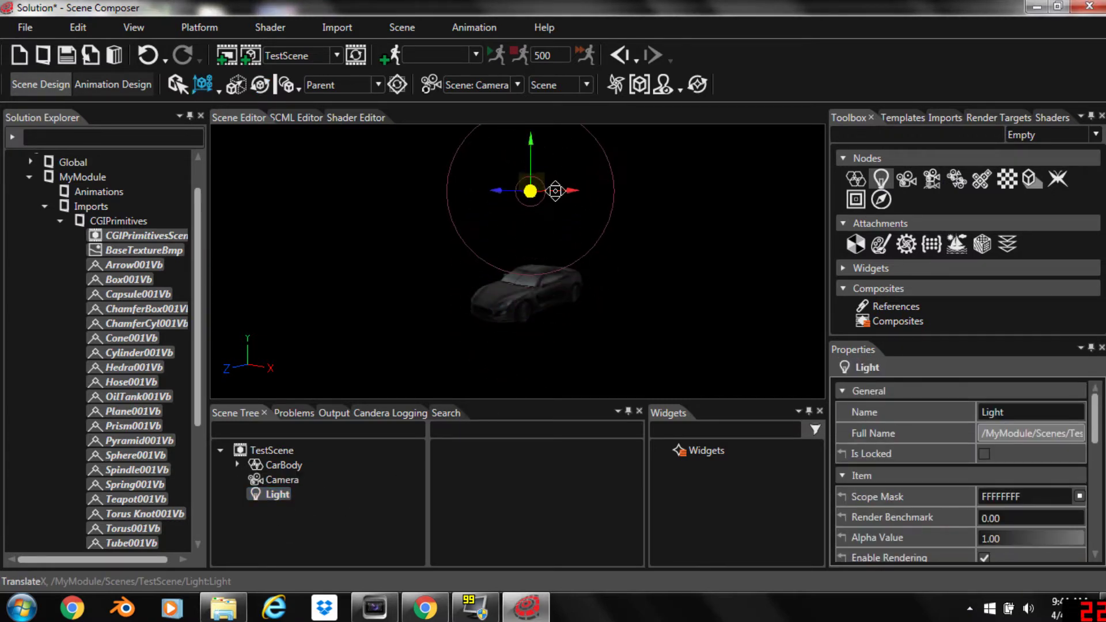
left_click_drag(570, 190, 461, 214)
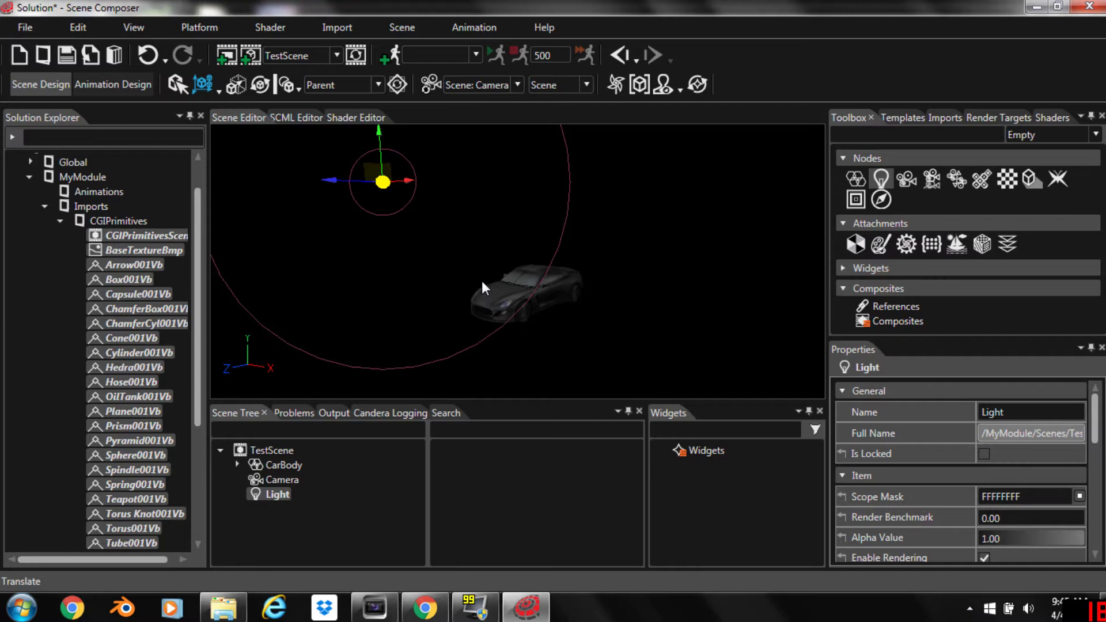
- Delete the Light node from TestScene and switch the view back to Editor
key("Delete")
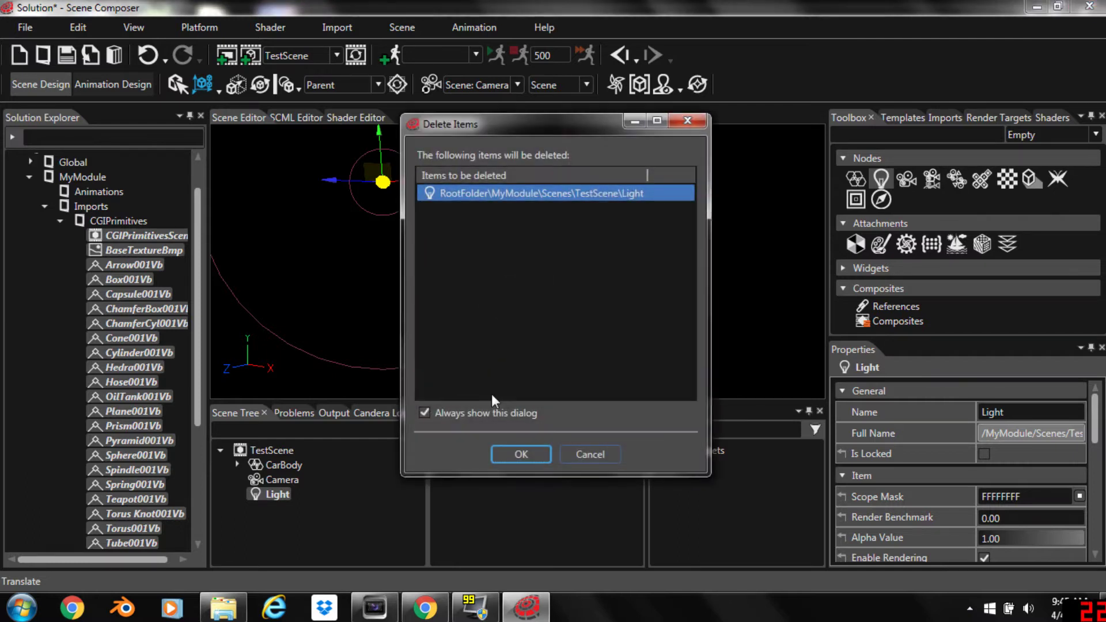
left_click(529, 452)
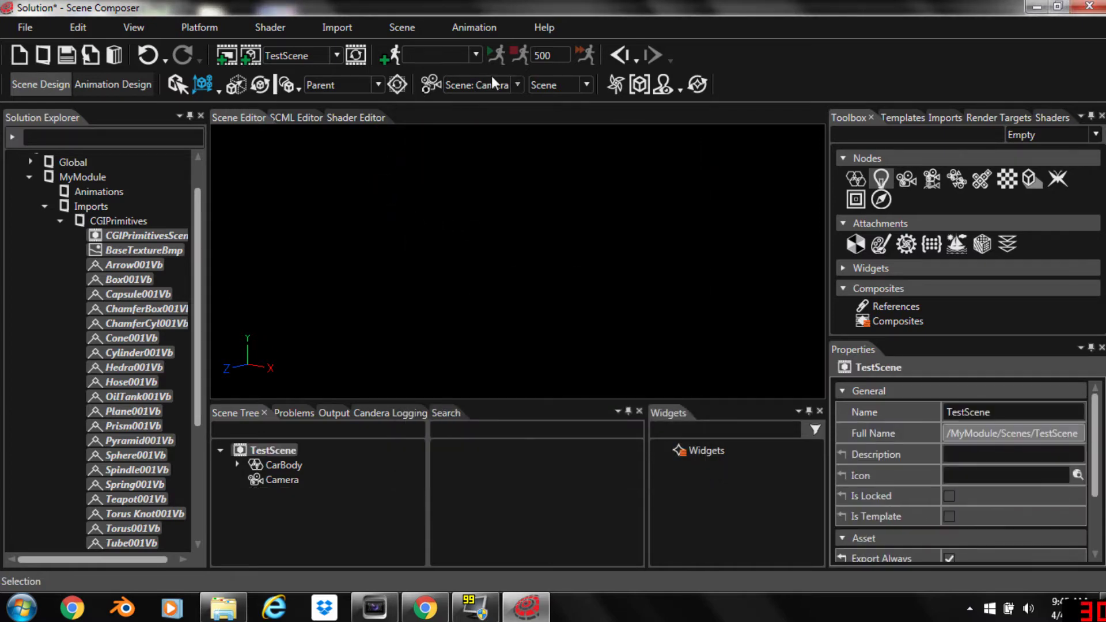
left_click(518, 85)
left_click(503, 101)
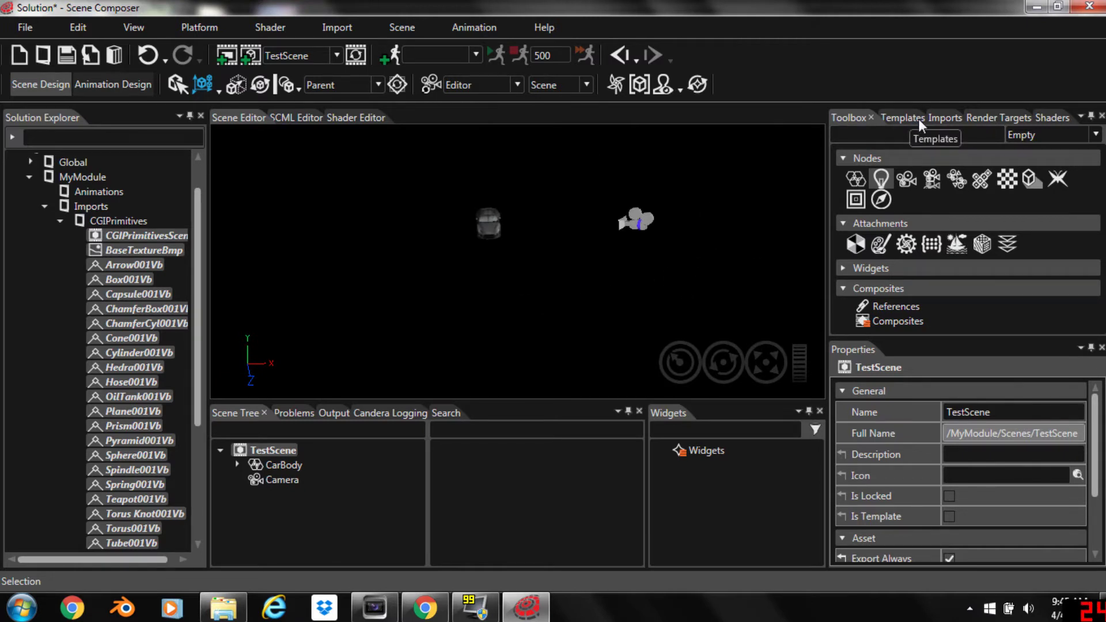
- Add the CGIPrimitives > CGIPrimitivesScene RootNode under TestScene from Imports
left_click(933, 117)
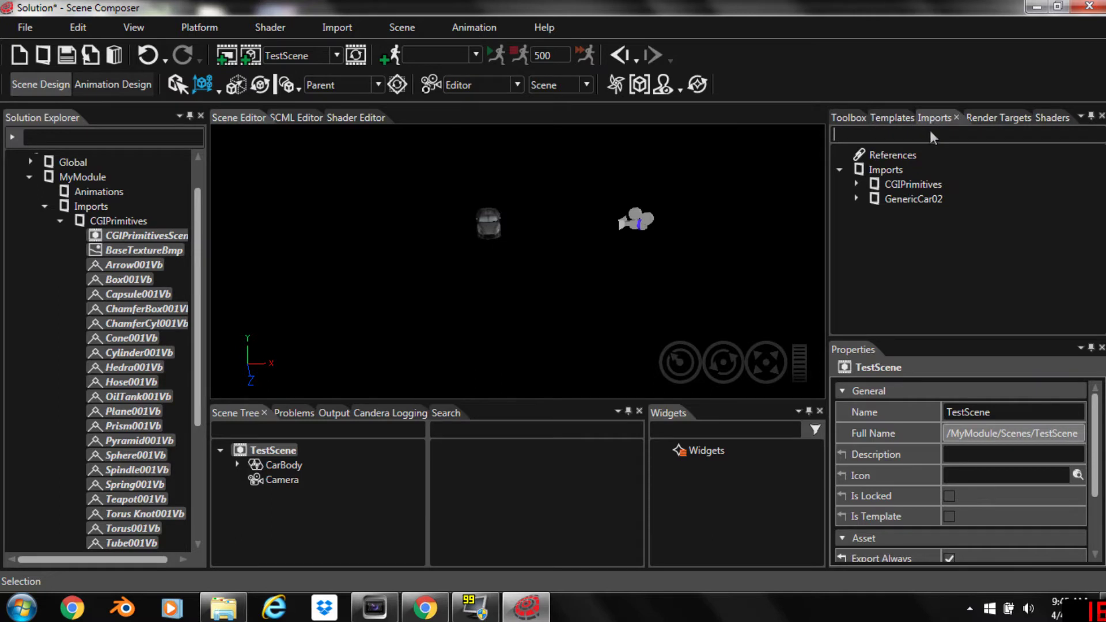
left_click(856, 184)
left_click(871, 200)
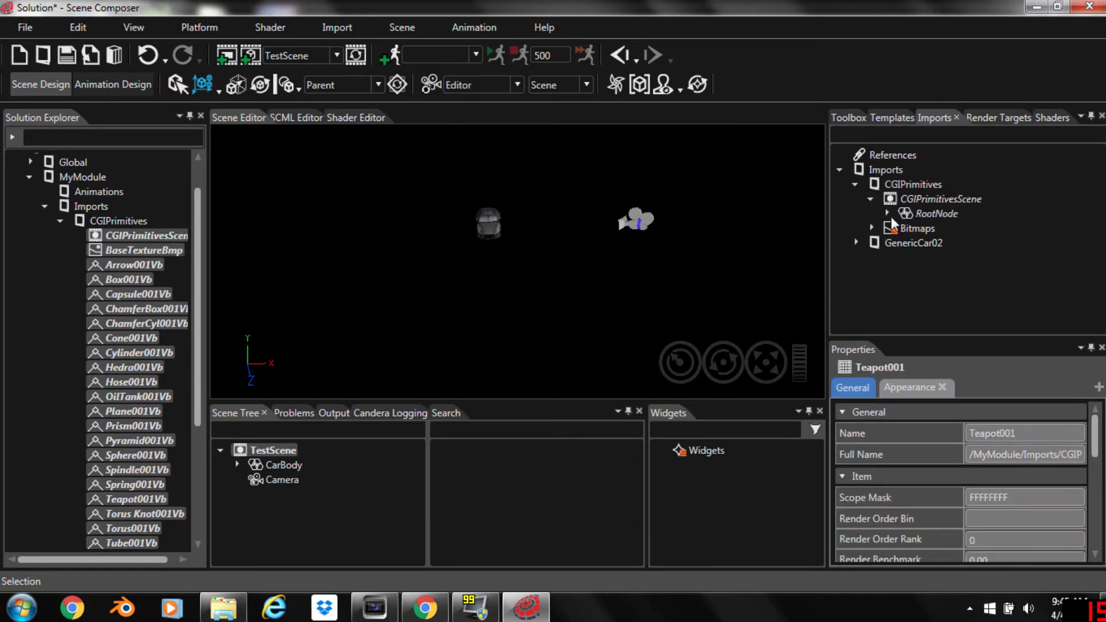
left_click(887, 213)
left_click(886, 156)
left_click_drag(928, 214, 280, 446)
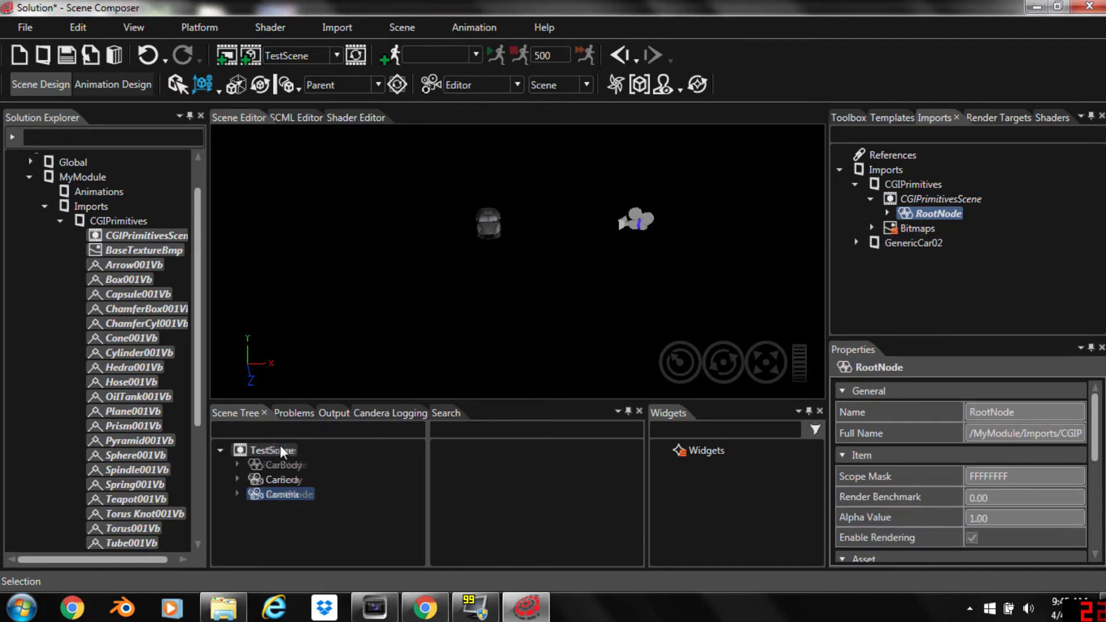
- Scale the primitives group to 2.89 and position it beside the car
left_click_drag(534, 229, 451, 233)
key("r")
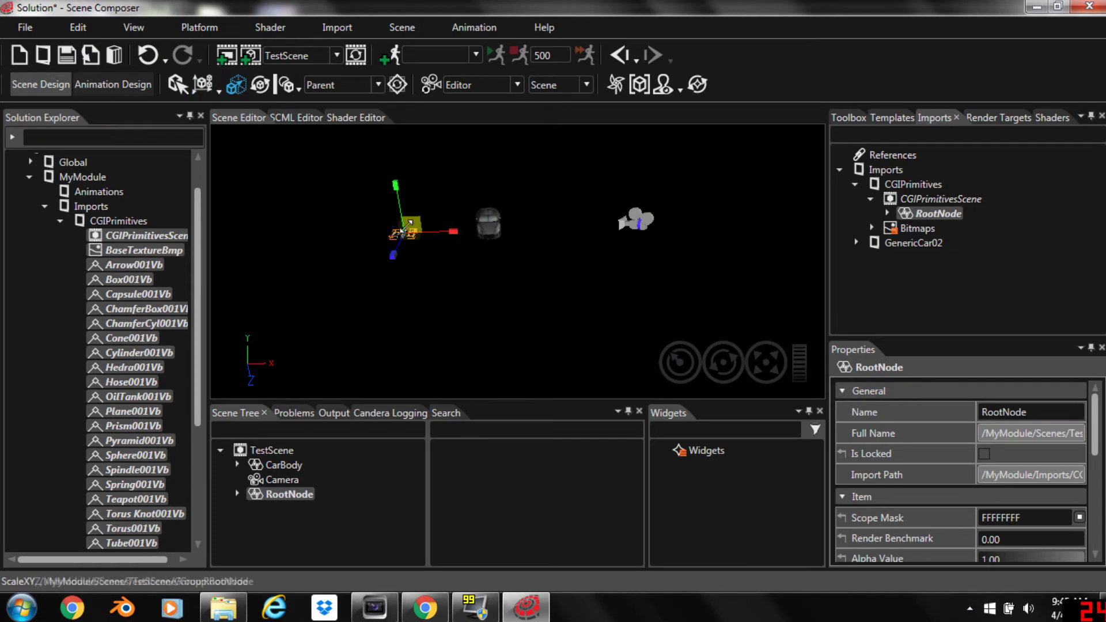
left_click_drag(405, 232, 476, 175)
key("w")
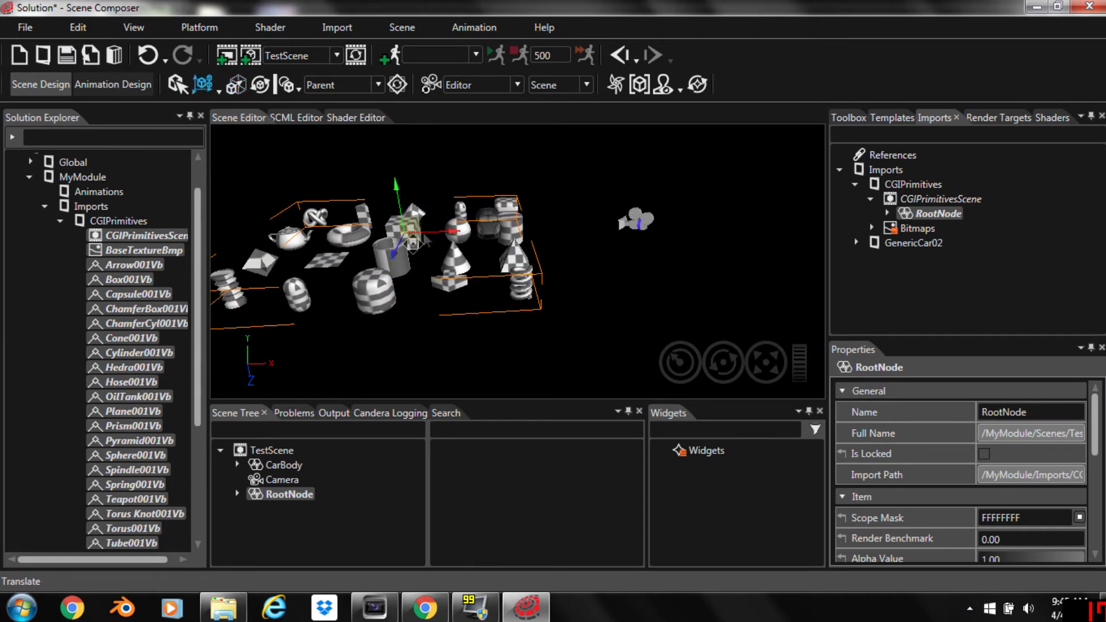
left_click_drag(395, 249, 455, 184)
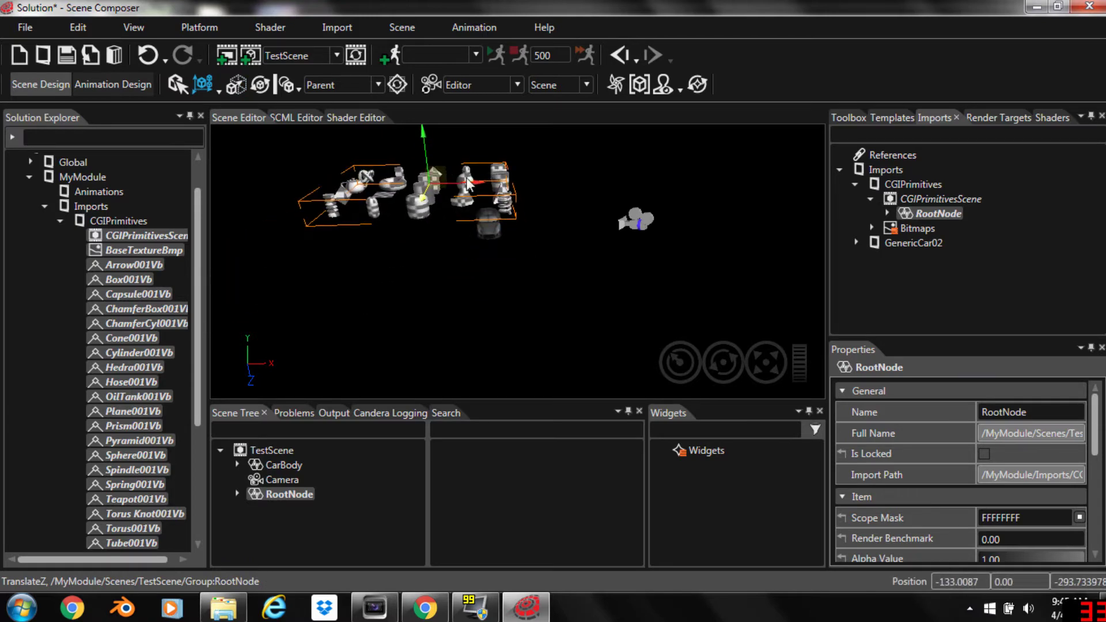
left_click_drag(466, 182, 496, 226)
- Clear the selection and view the scene through the Camera
left_click(509, 282)
left_click(517, 86)
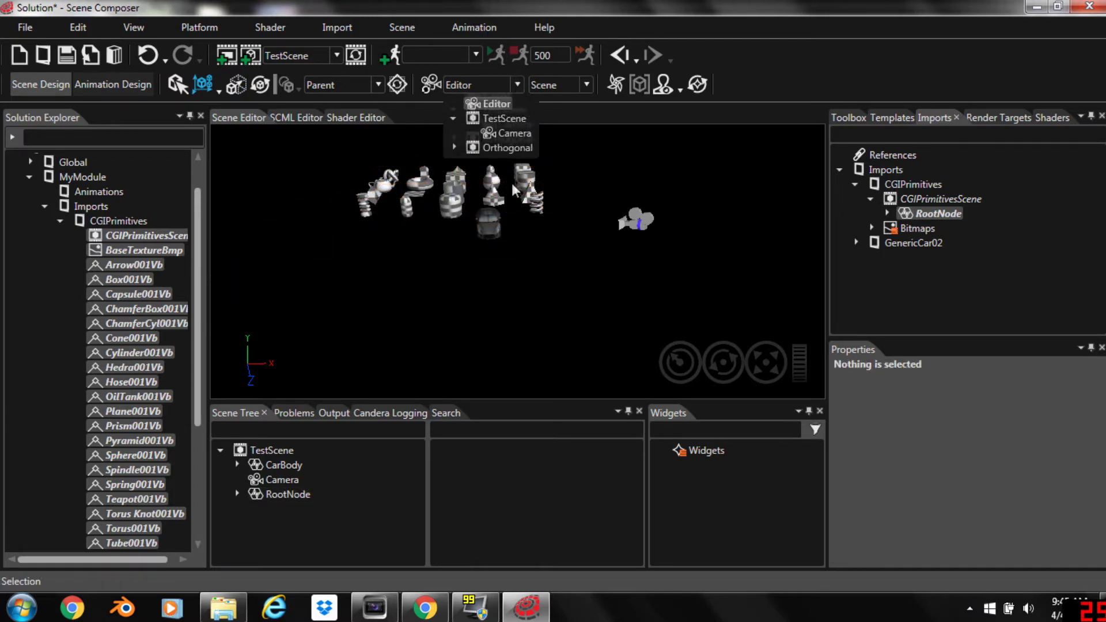
left_click(513, 133)
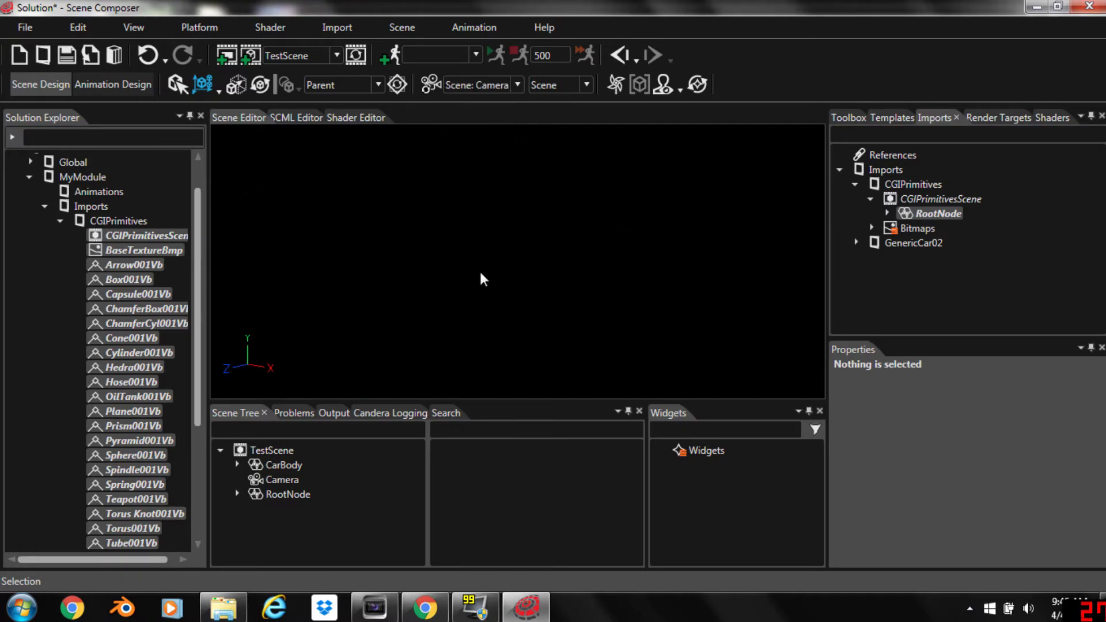
- In Solution Options, set MeshWith1Texture's default ShaderProgram to RefTrans_RefTex
left_click(24, 28)
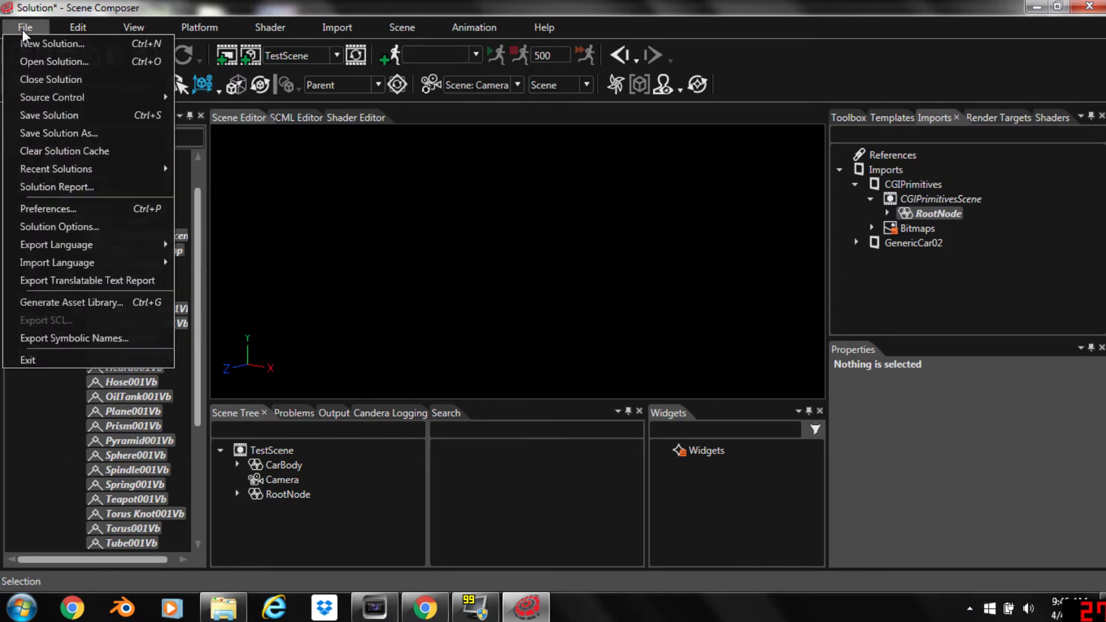
left_click(65, 227)
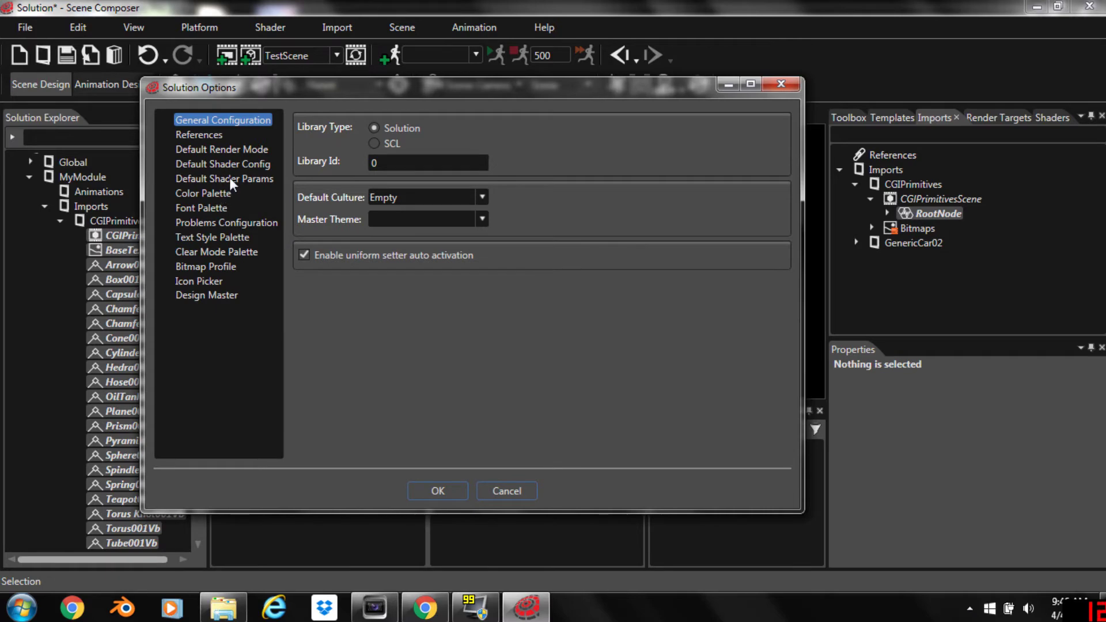
left_click(232, 165)
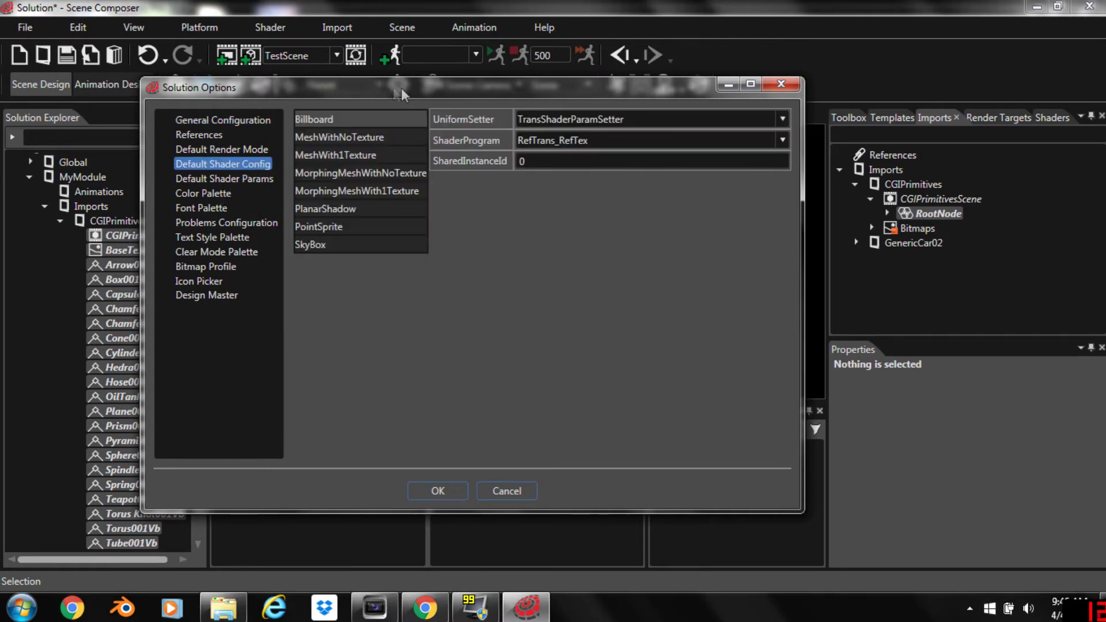
left_click_drag(381, 90, 516, 101)
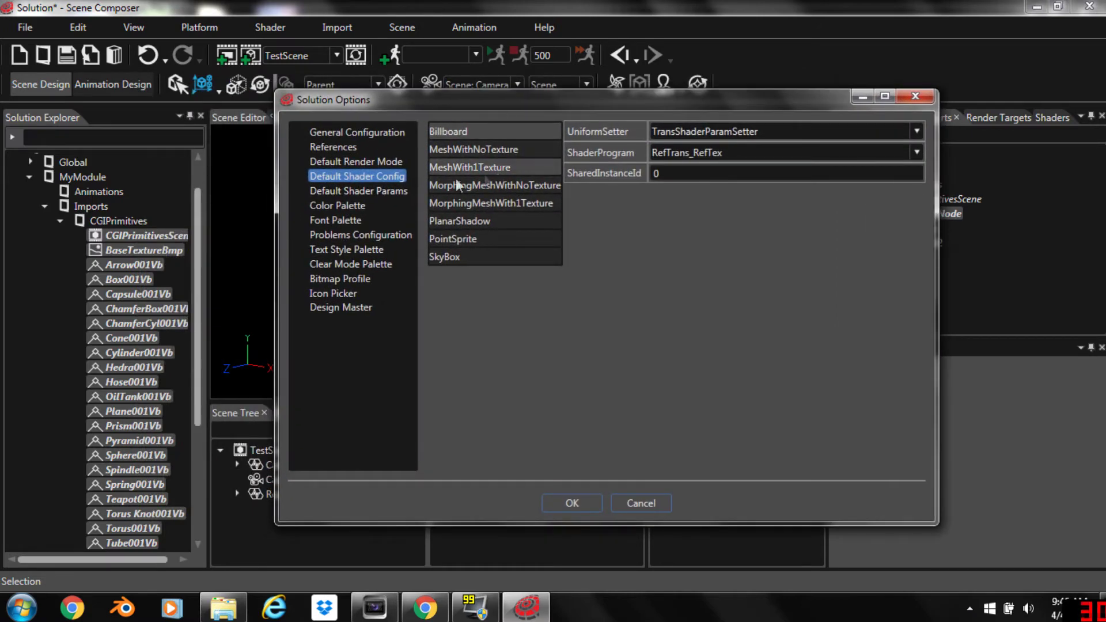
left_click(434, 171)
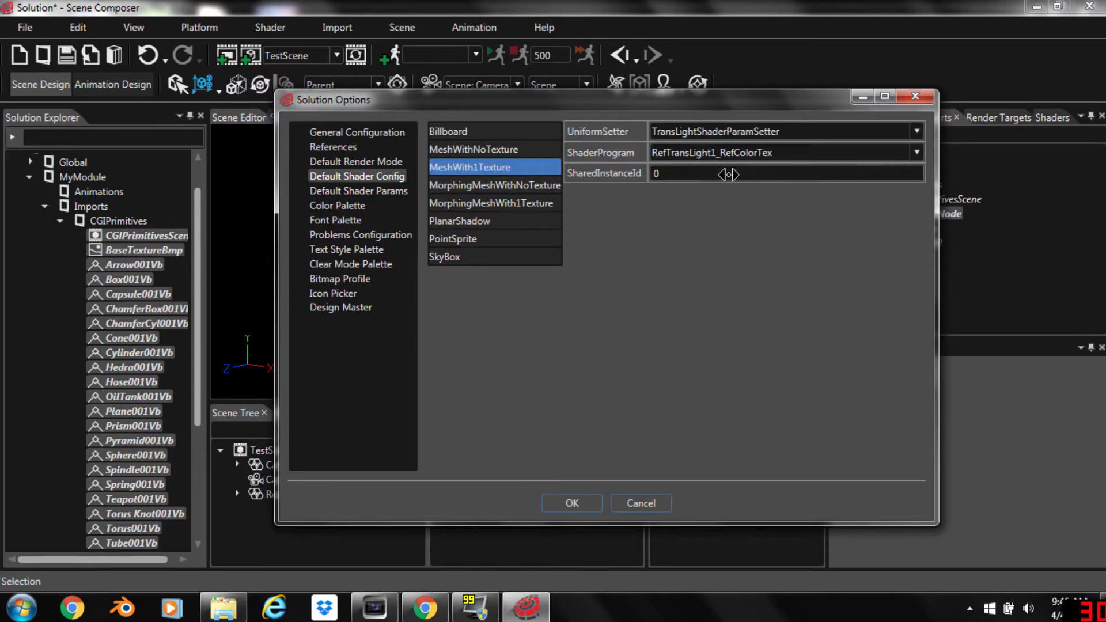
mouse_move(717, 169)
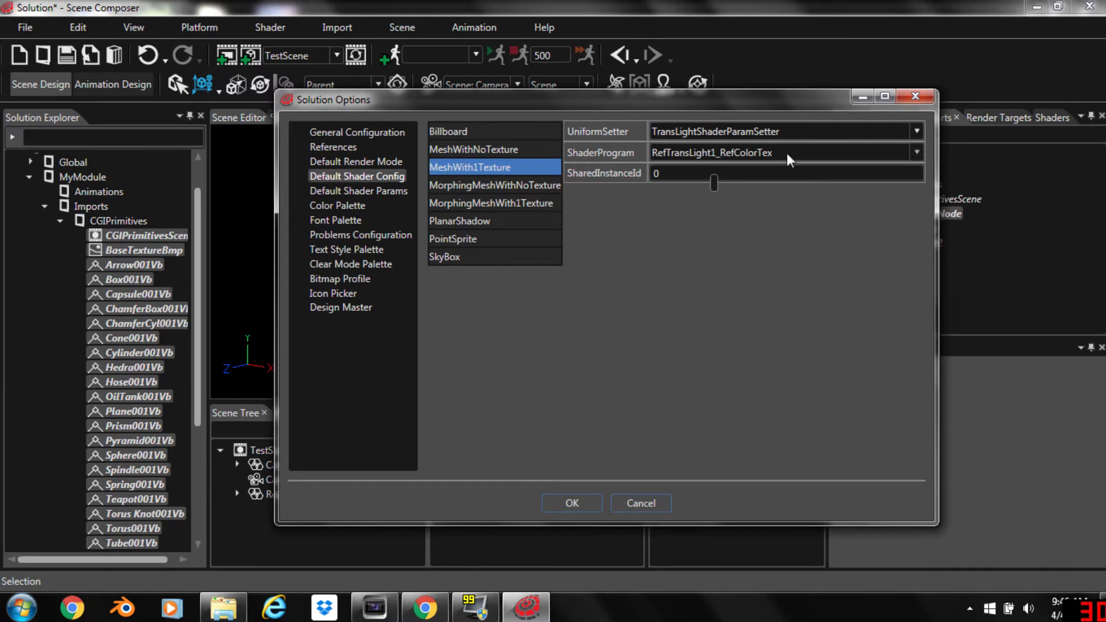
left_click(917, 151)
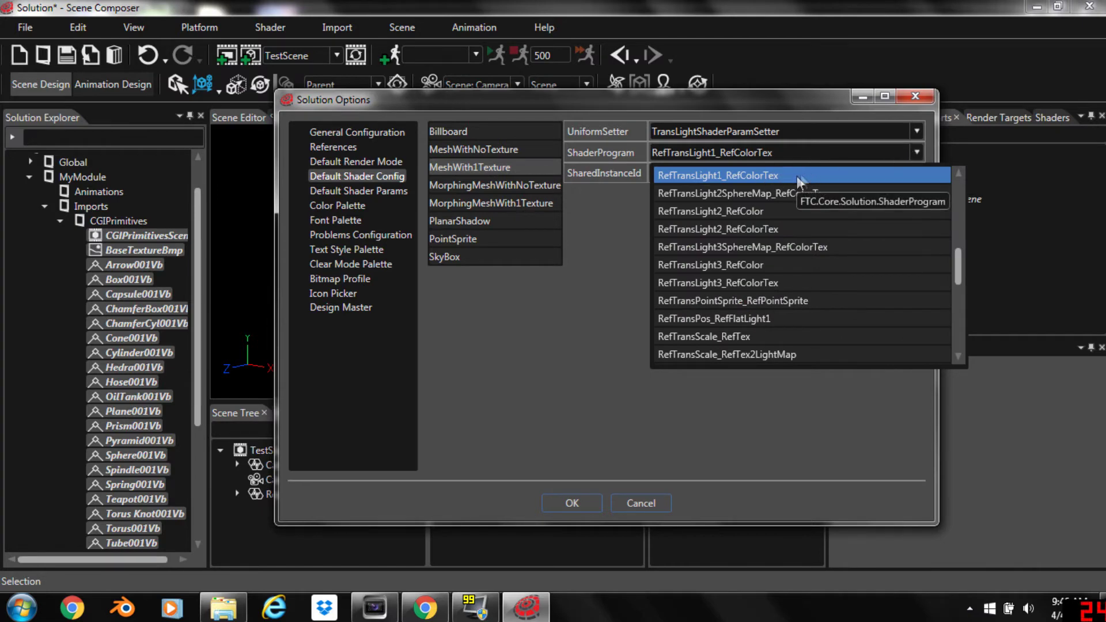
left_click_drag(958, 273, 959, 302)
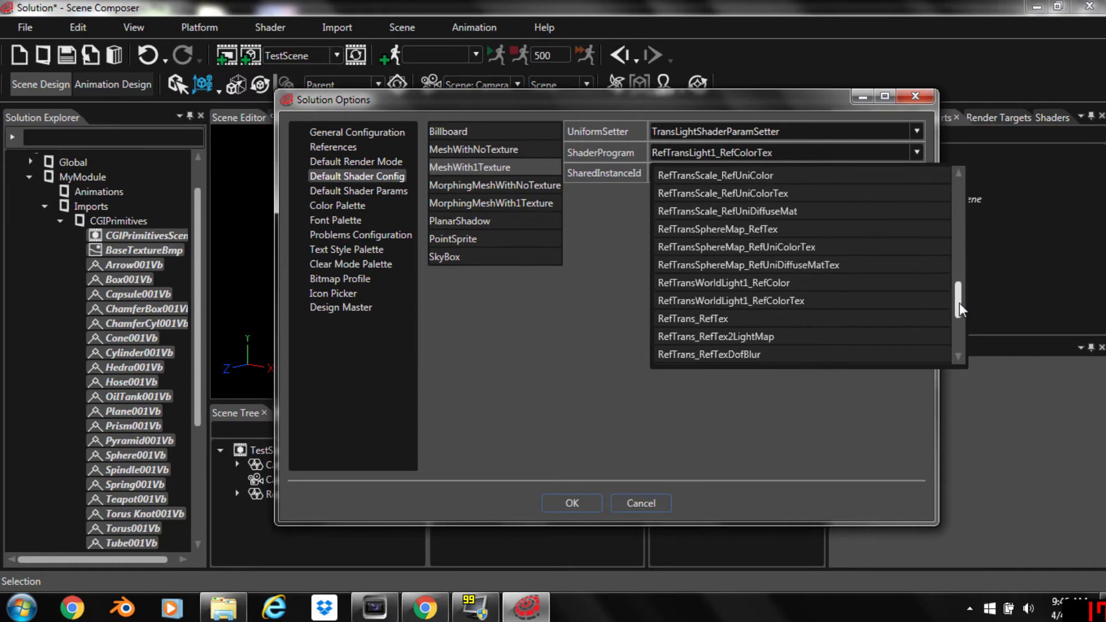
left_click(742, 320)
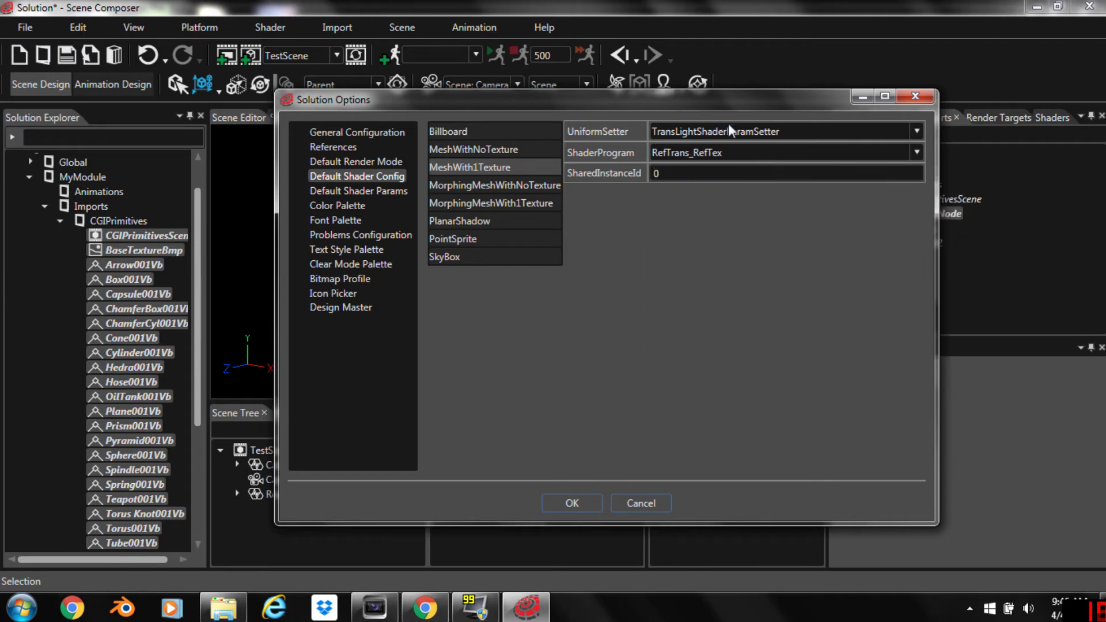
left_click(581, 507)
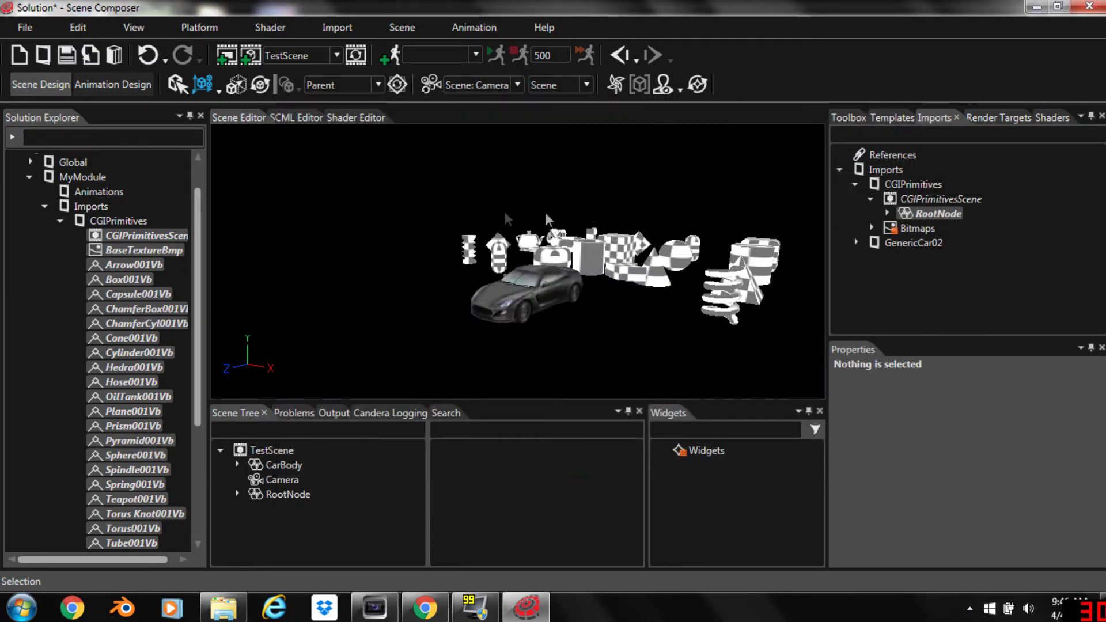
left_click(517, 86)
left_click(492, 102)
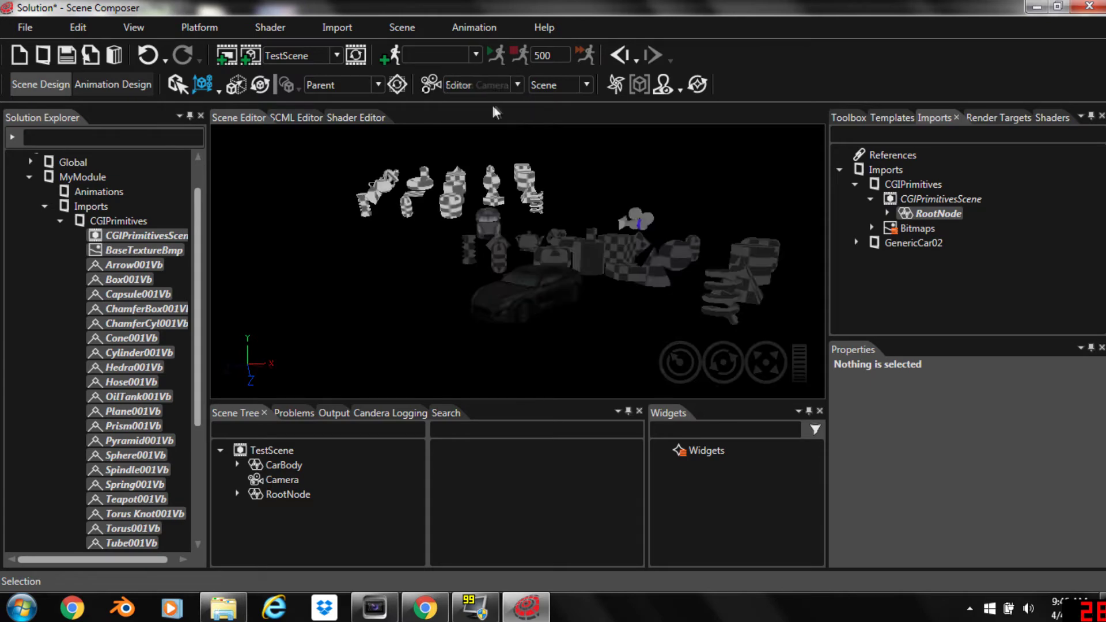
middle_click_drag(471, 270, 542, 194)
left_click(520, 85)
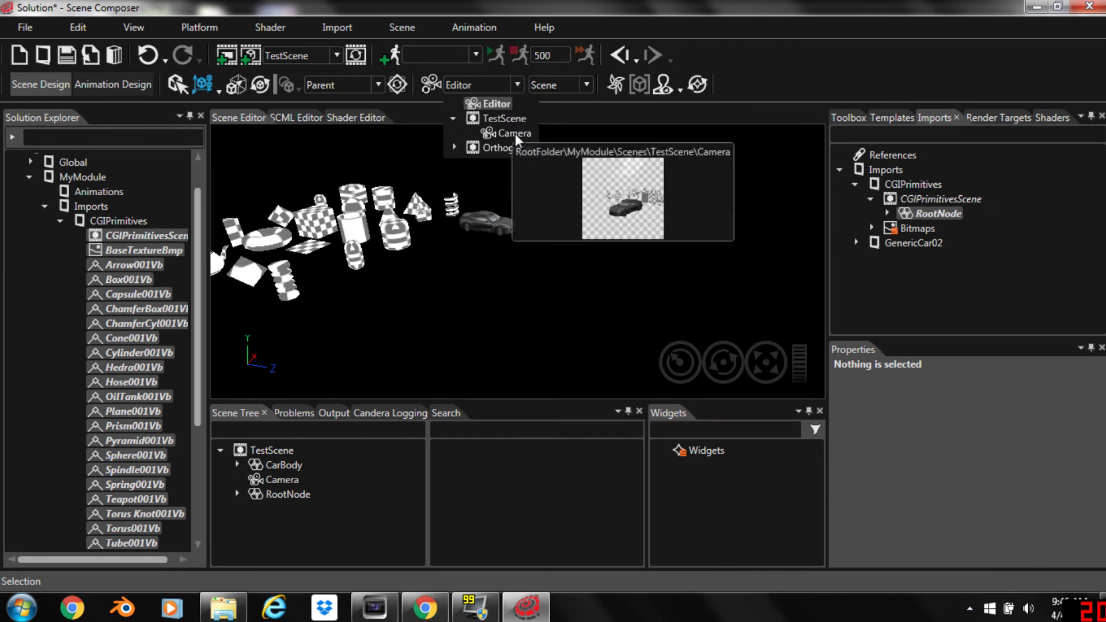
left_click(515, 132)
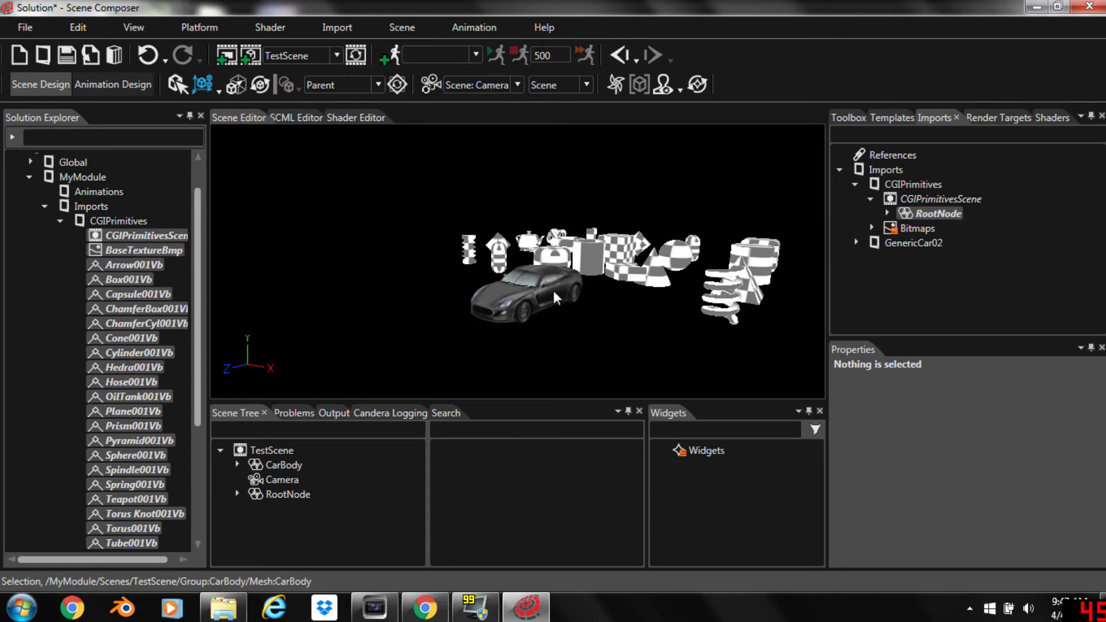
left_click(25, 27)
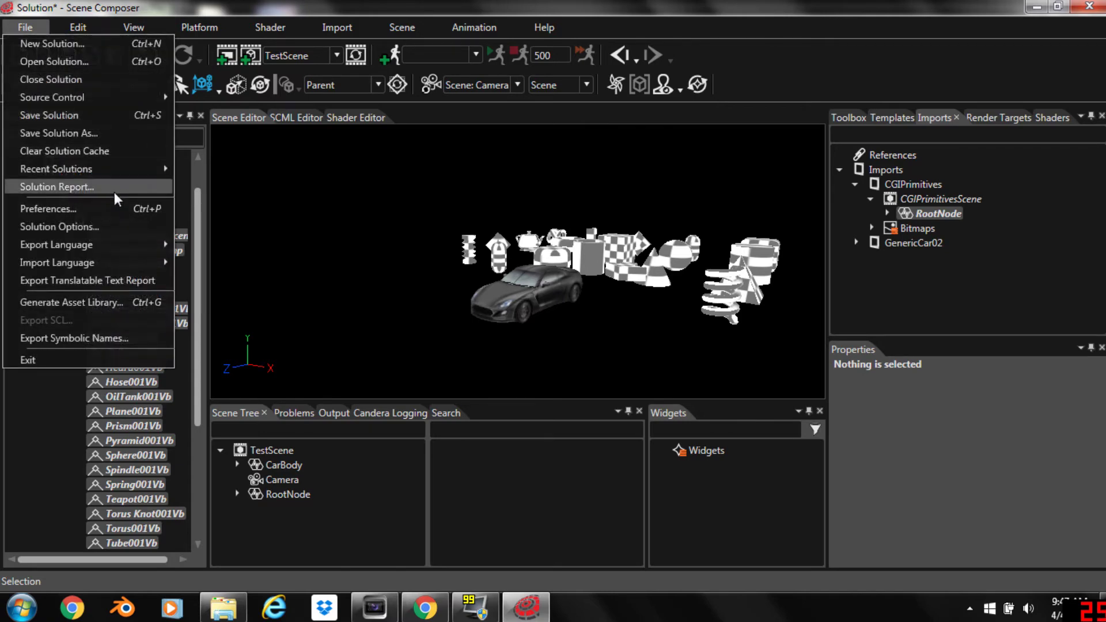
left_click(519, 282)
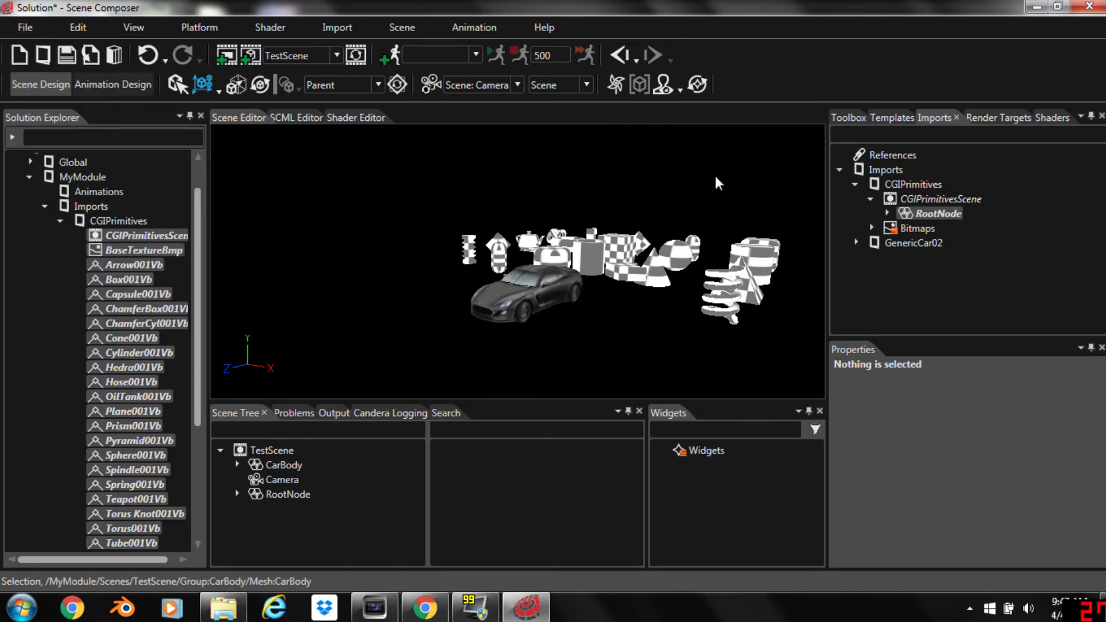
- Add a Light node into TestScene and move it above and left of the car
left_click(848, 117)
left_click_drag(880, 179, 265, 454)
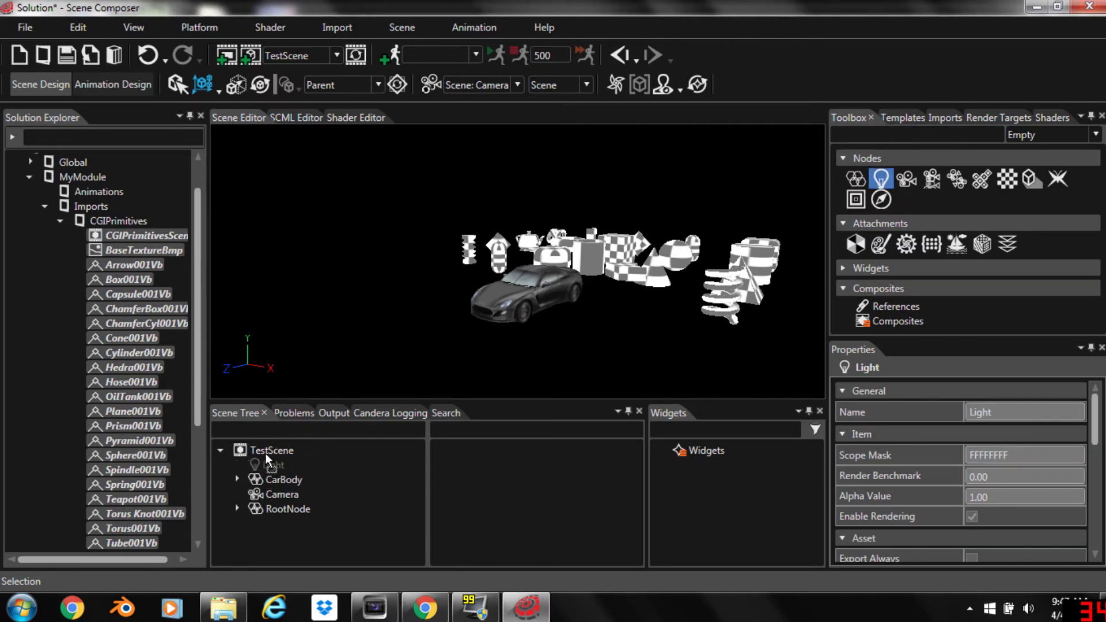
left_click_drag(267, 459, 268, 462)
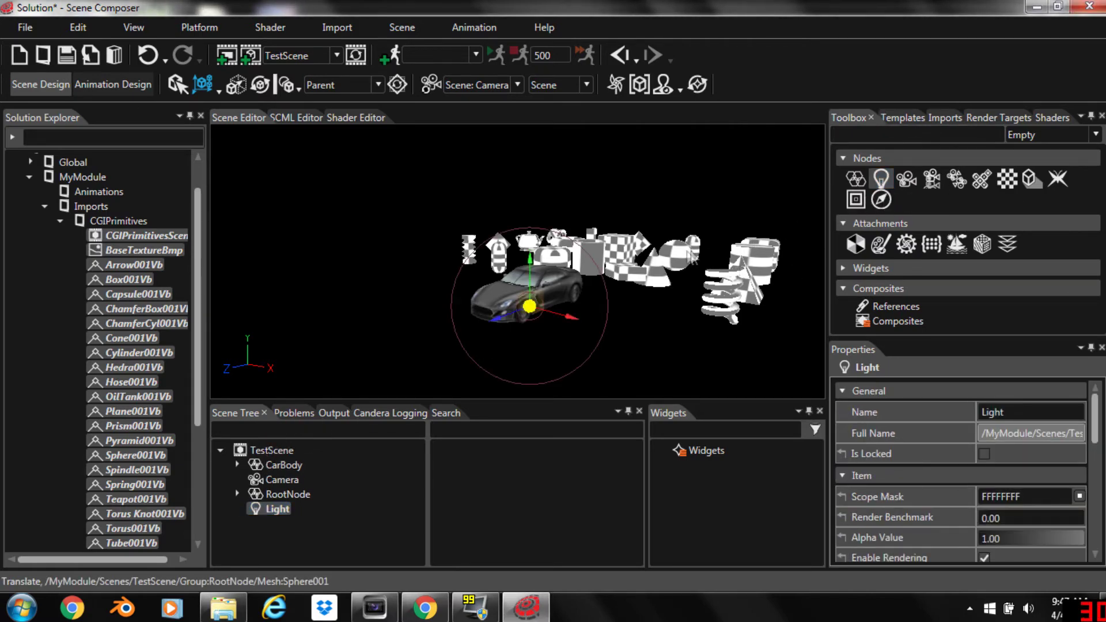
left_click_drag(544, 304, 414, 245)
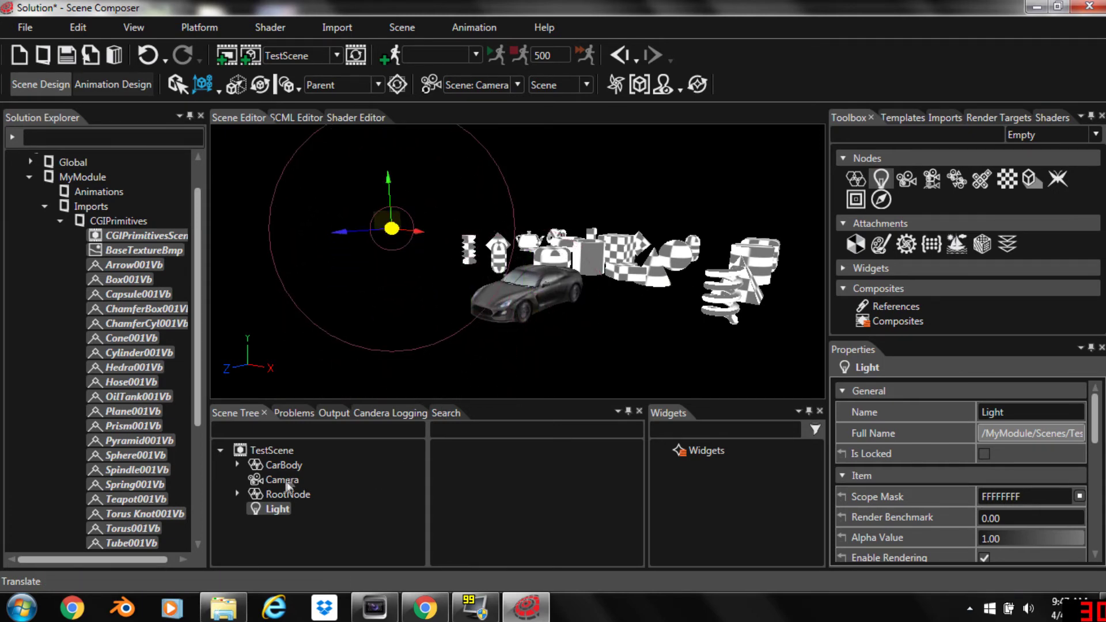
- Assign the RefTransLight1_RefColorTex shader to the CarBody mesh's Appearance
left_click(266, 468)
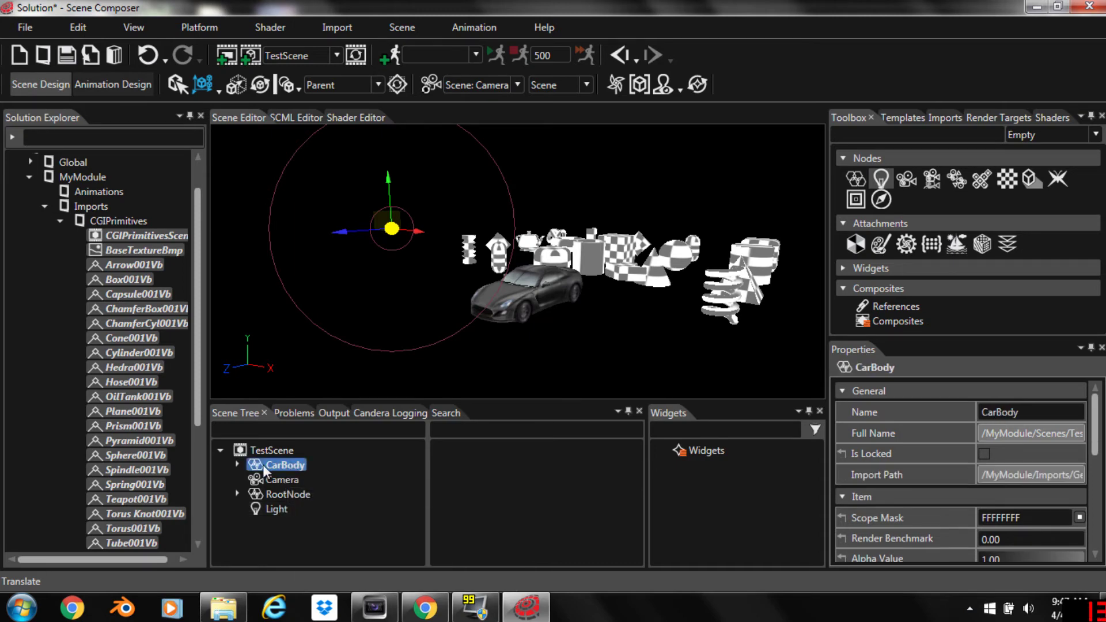
left_click(238, 465)
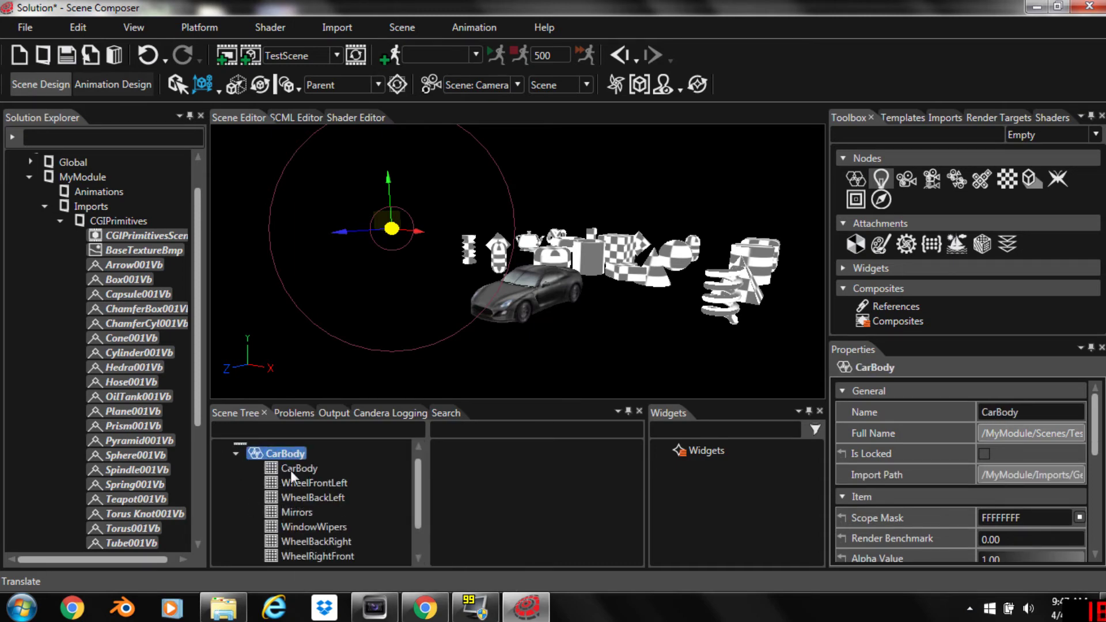
left_click(288, 469)
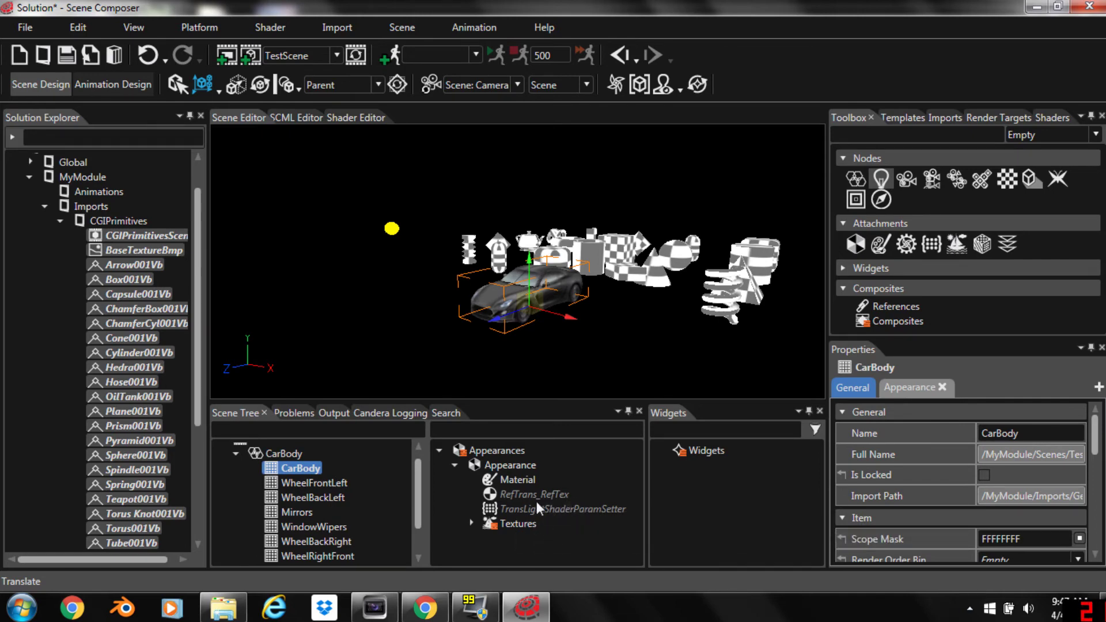
left_click(1052, 116)
left_click_drag(1100, 170, 1099, 215)
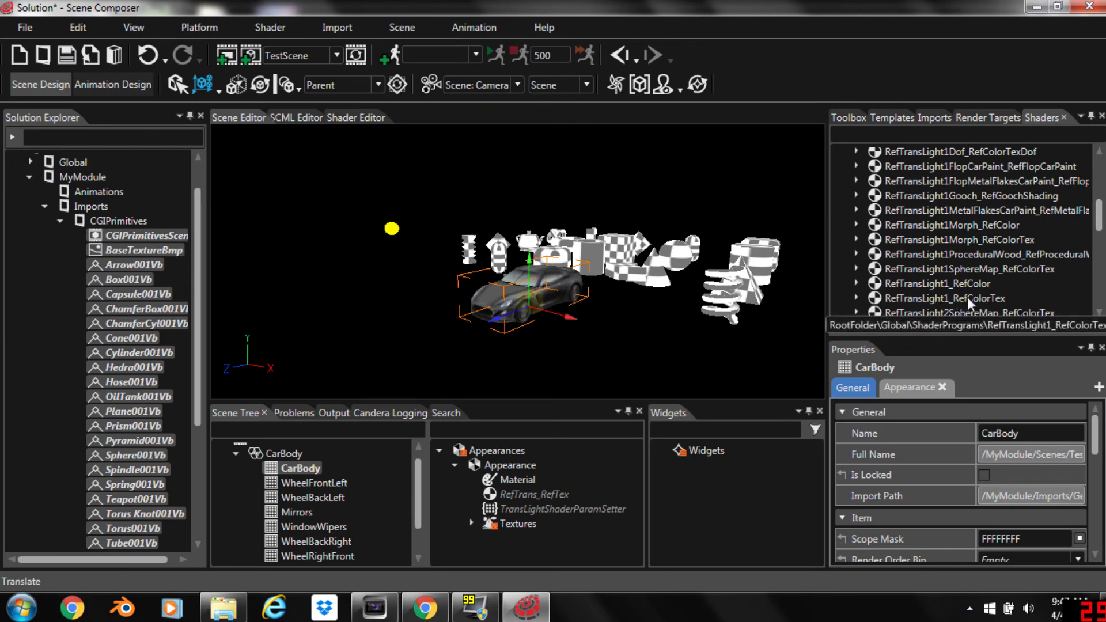
left_click_drag(966, 296, 519, 457)
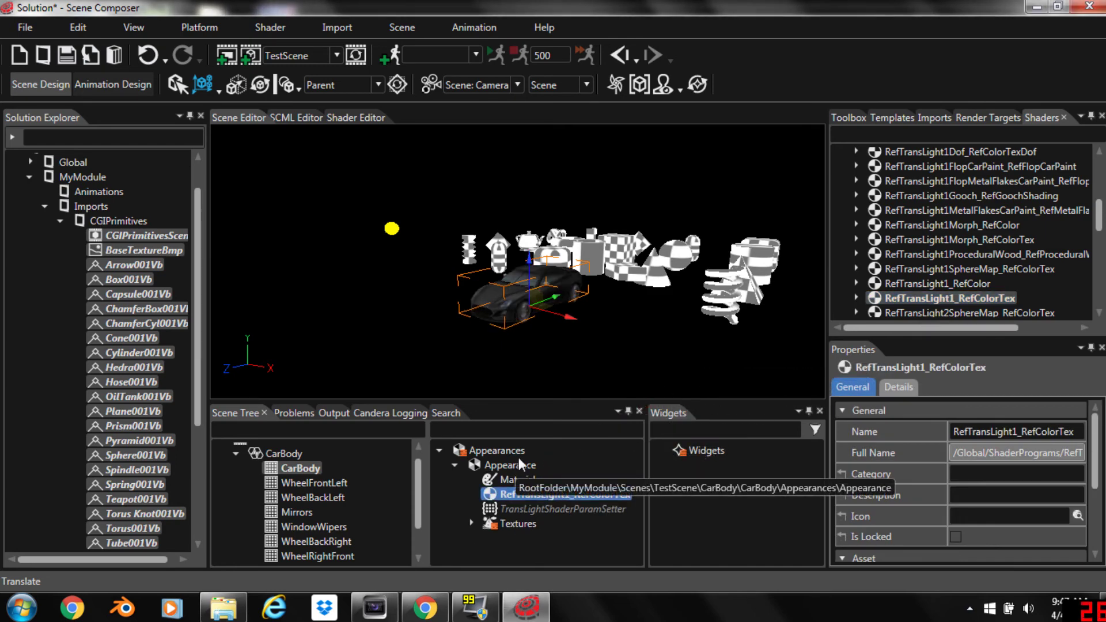
left_click(392, 231)
- Move the Light along X, delete it, then undo the deletion
left_click(413, 237)
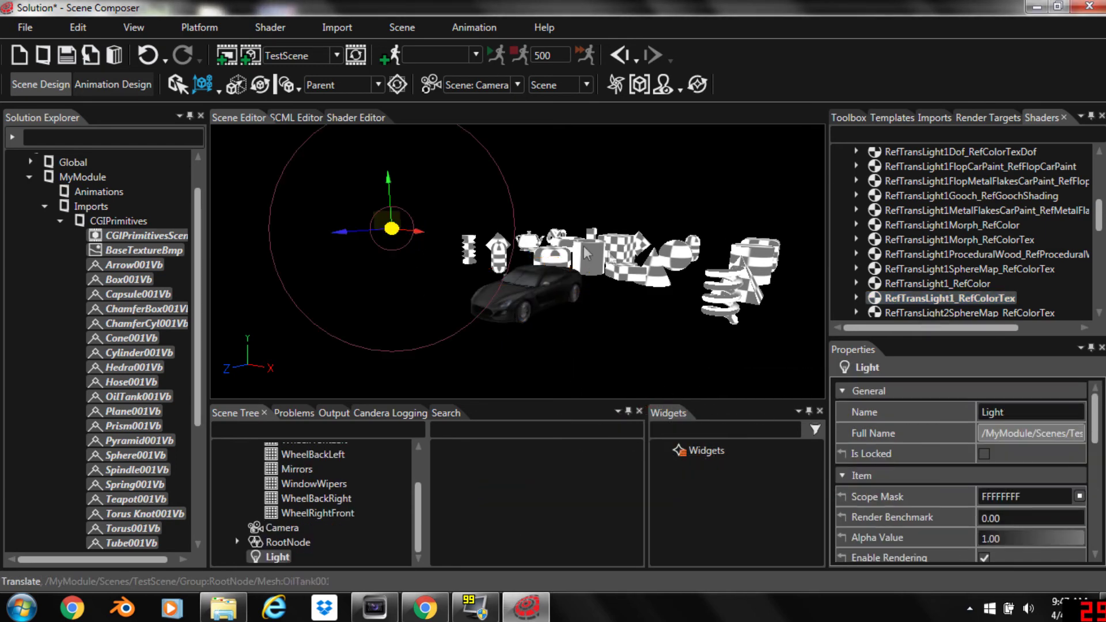
left_click_drag(426, 241, 374, 237)
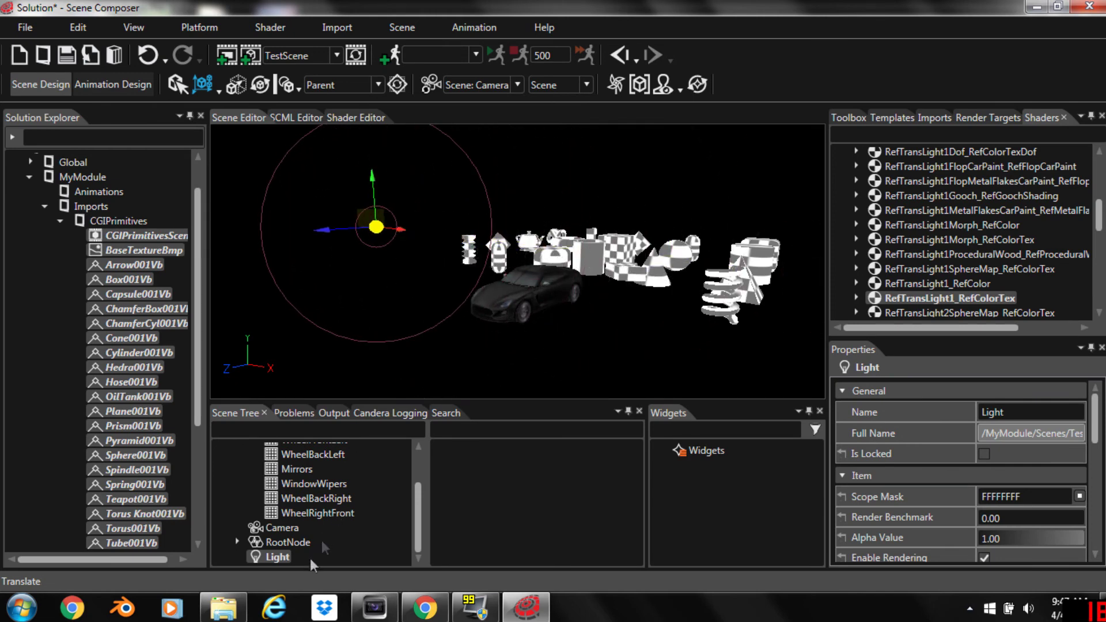
key("Delete")
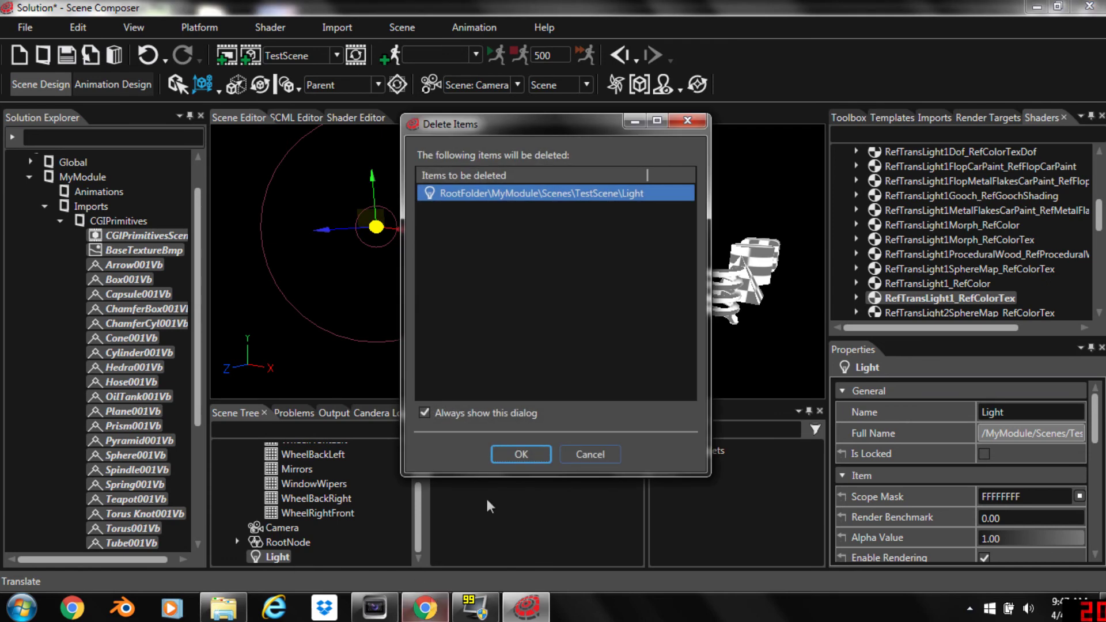
left_click(525, 453)
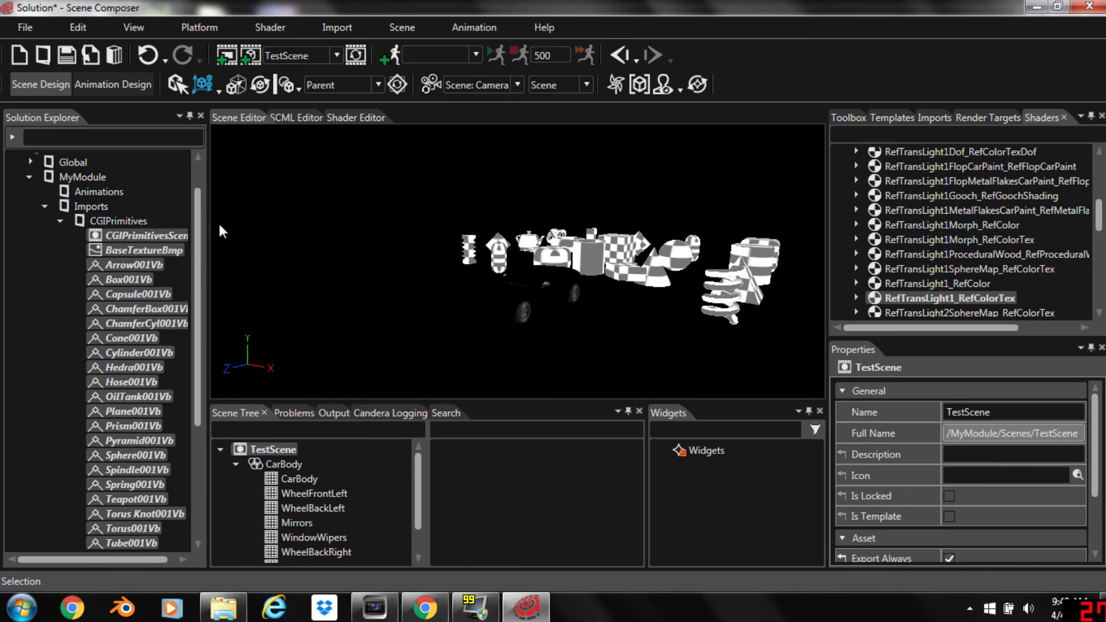
key("ctrl+z")
key("ctrl+z")
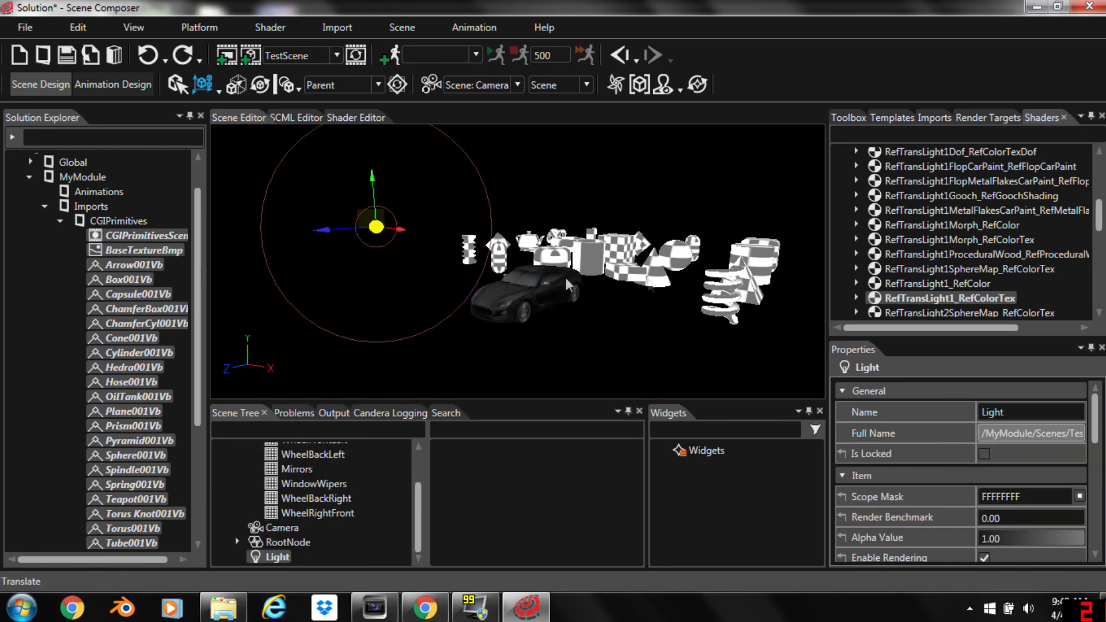
- Nudge the restored Light slightly along X
left_click_drag(405, 231, 401, 231)
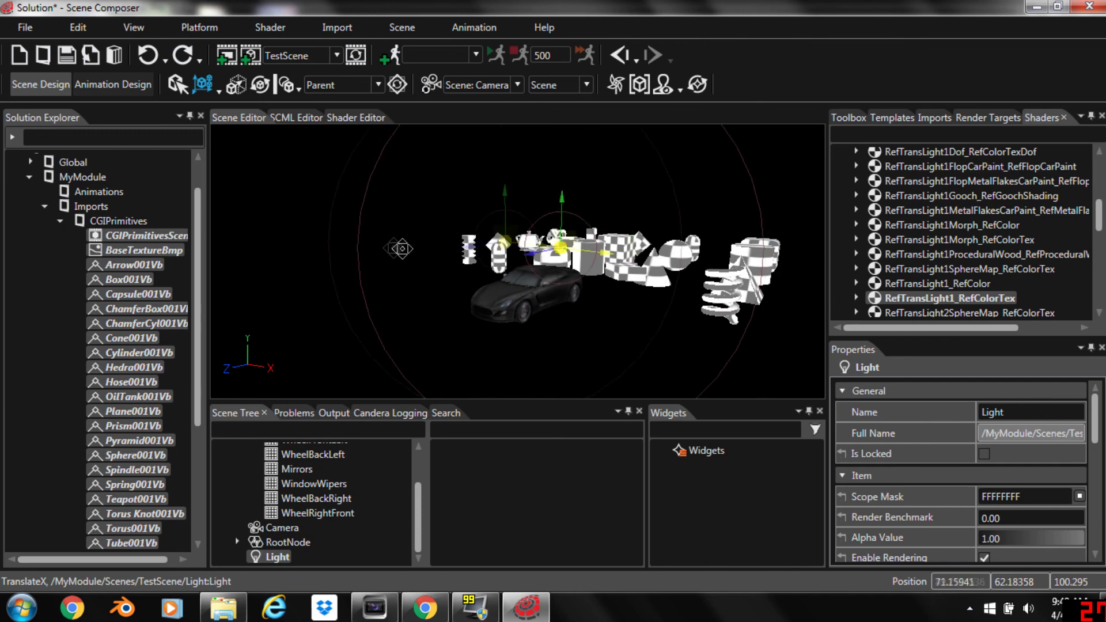